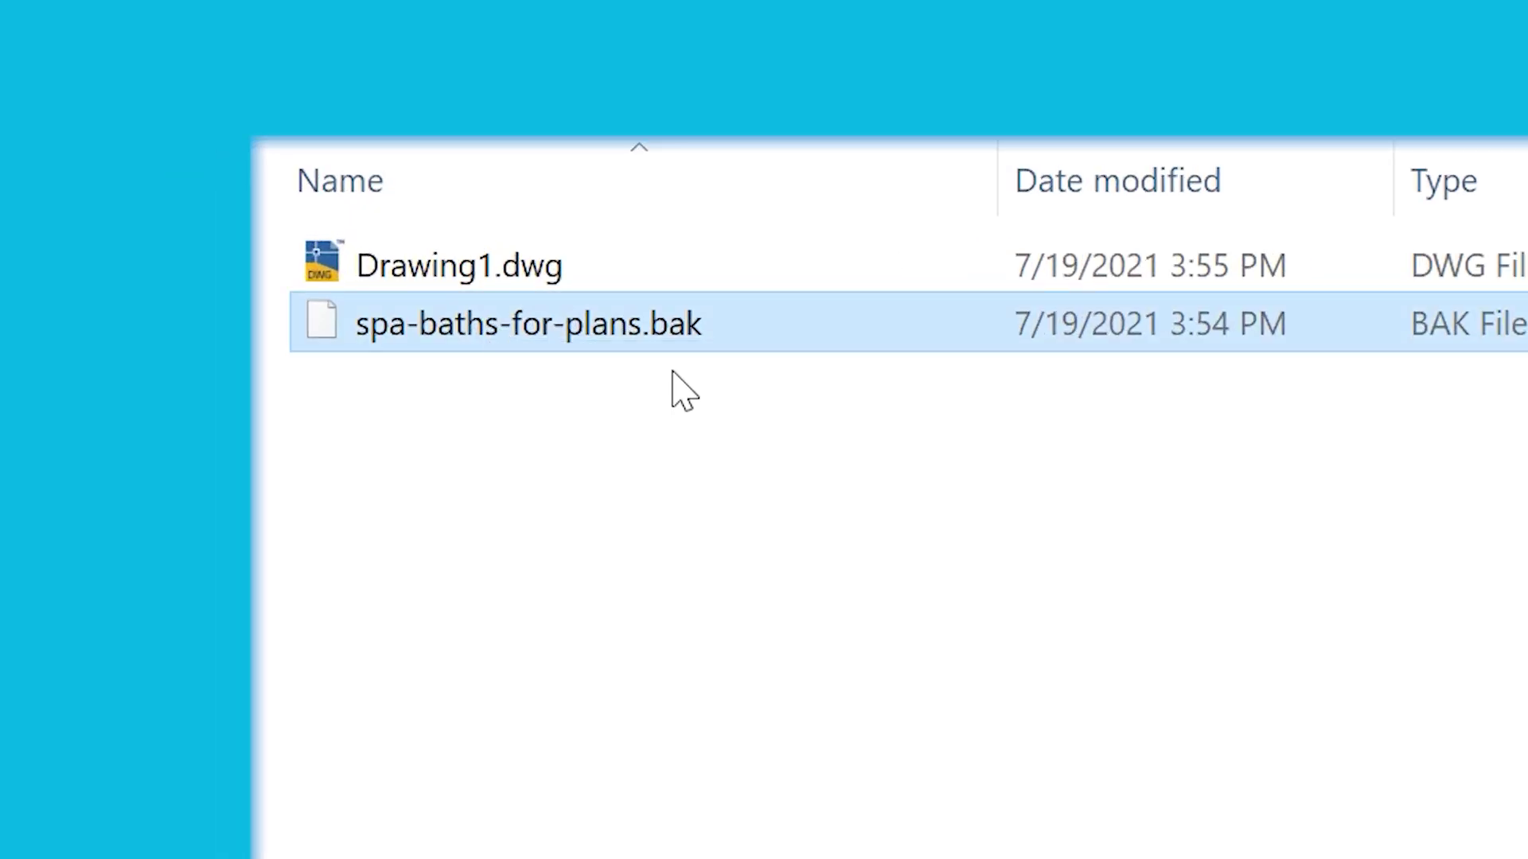
# Rename the backup spa-baths-for-plans.bak to spa-baths-for-plans.dwg by changing its extension
pyautogui.moveTo(776, 336)
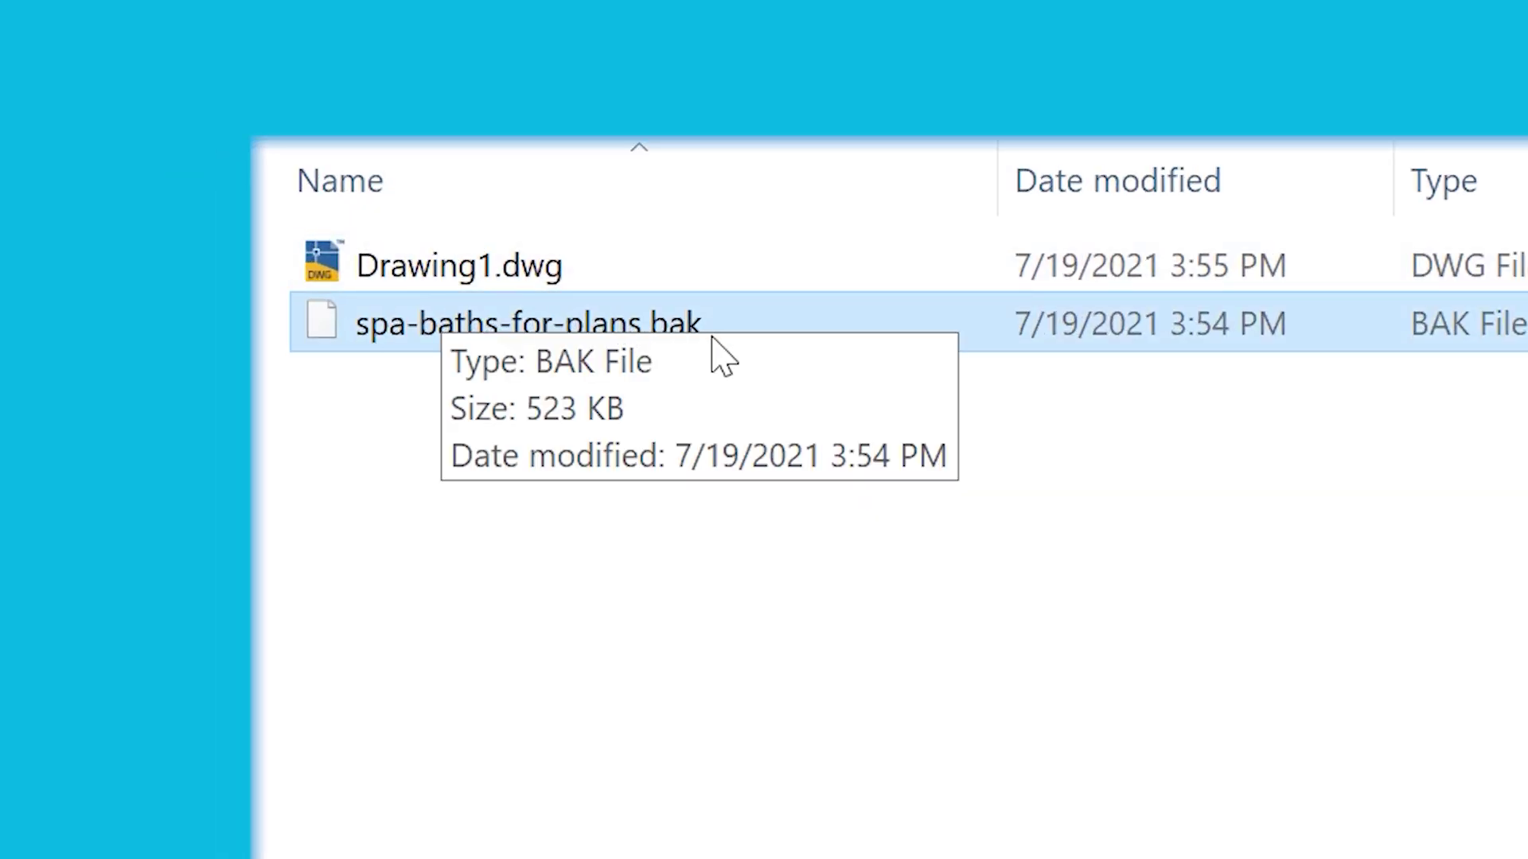
pyautogui.press('F2')
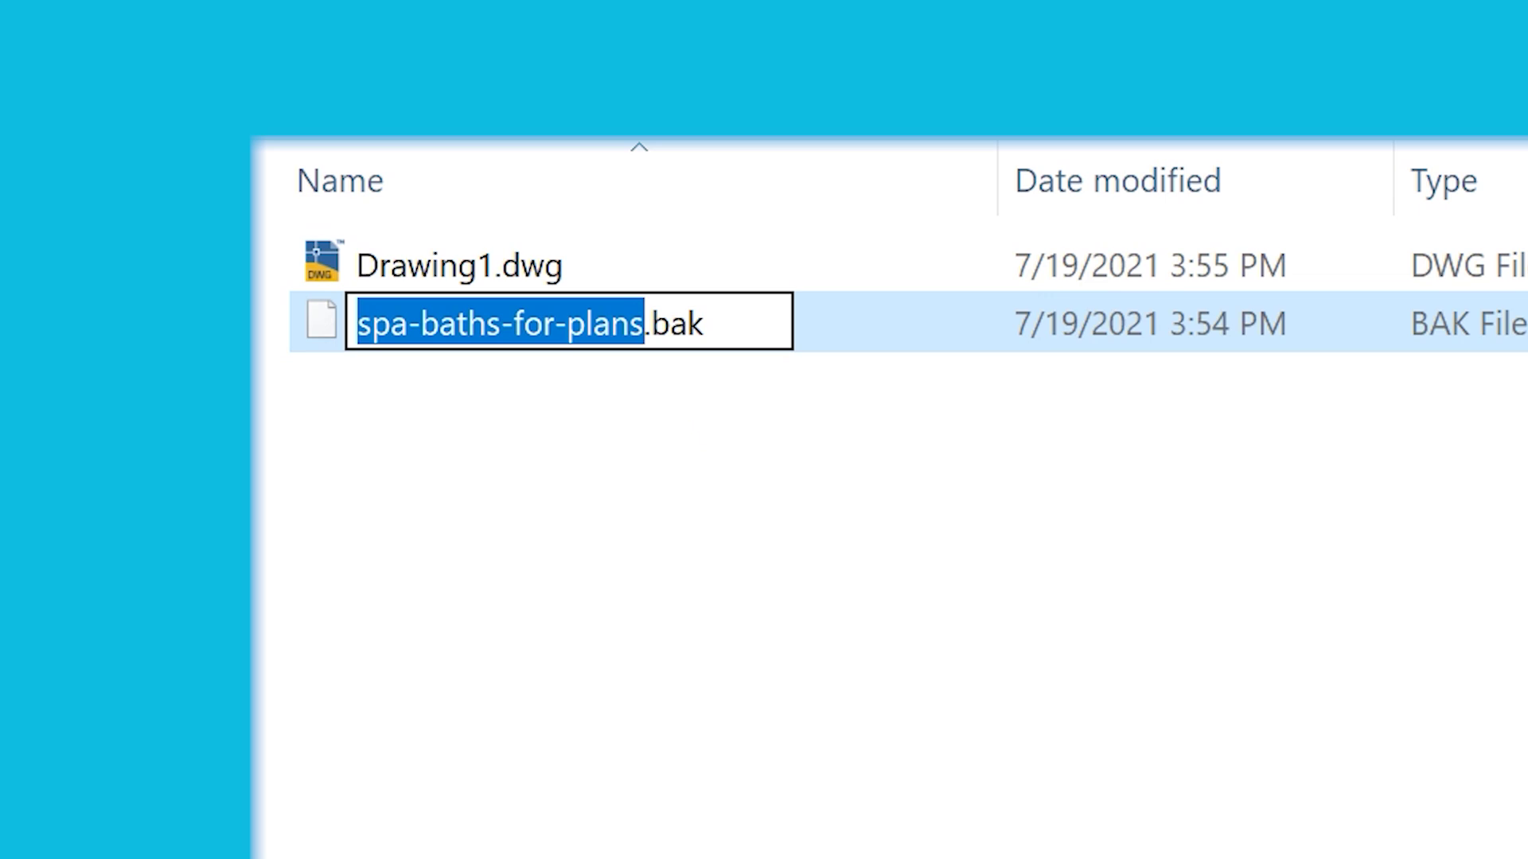
pyautogui.press('End')
pyautogui.hotkey('ctrl', 'shift', 'Left')
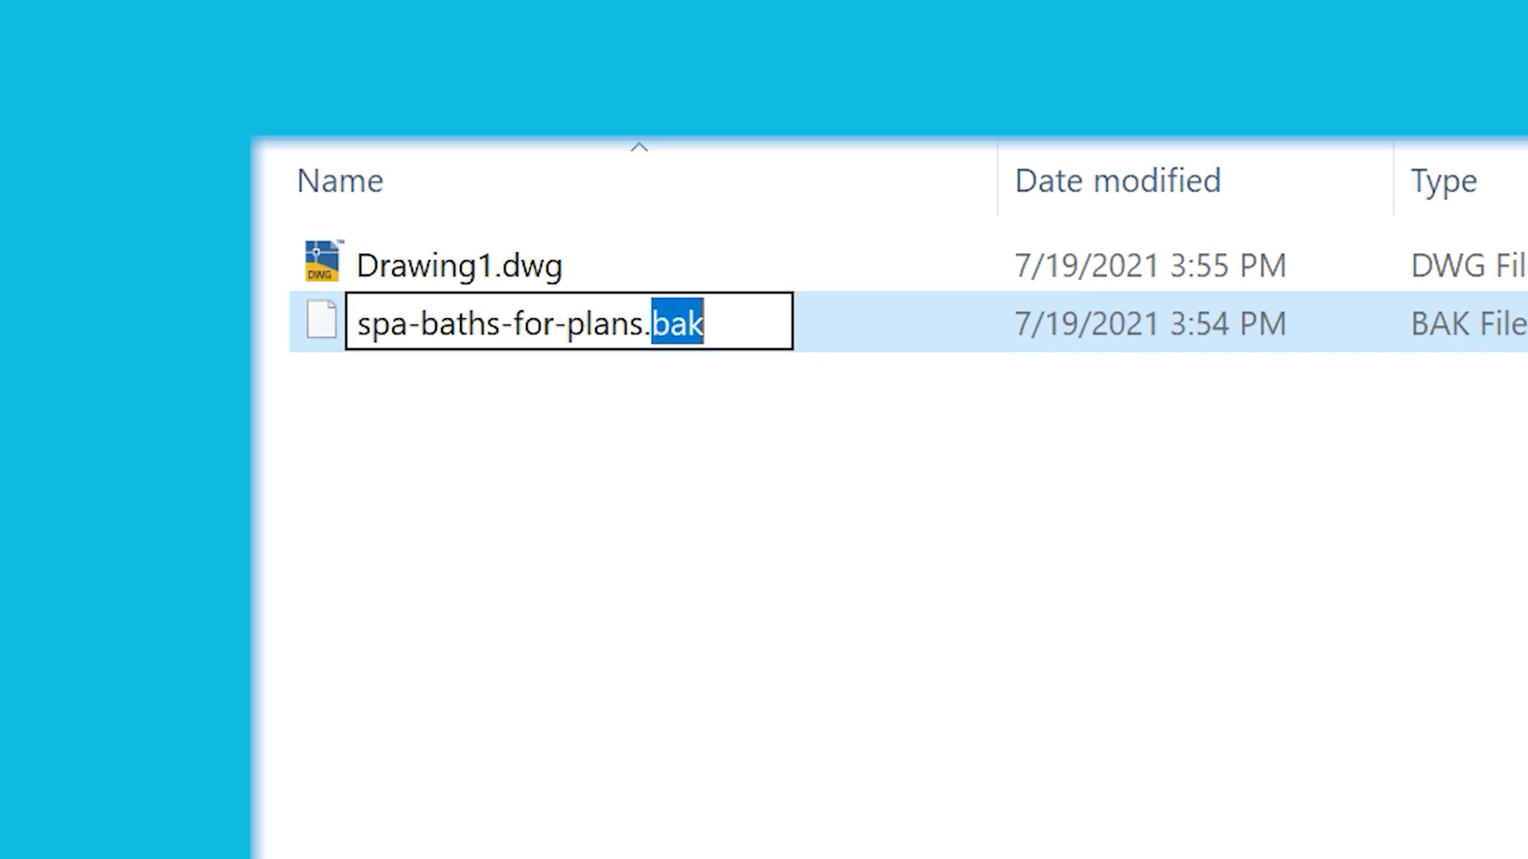
pyautogui.write('dw')
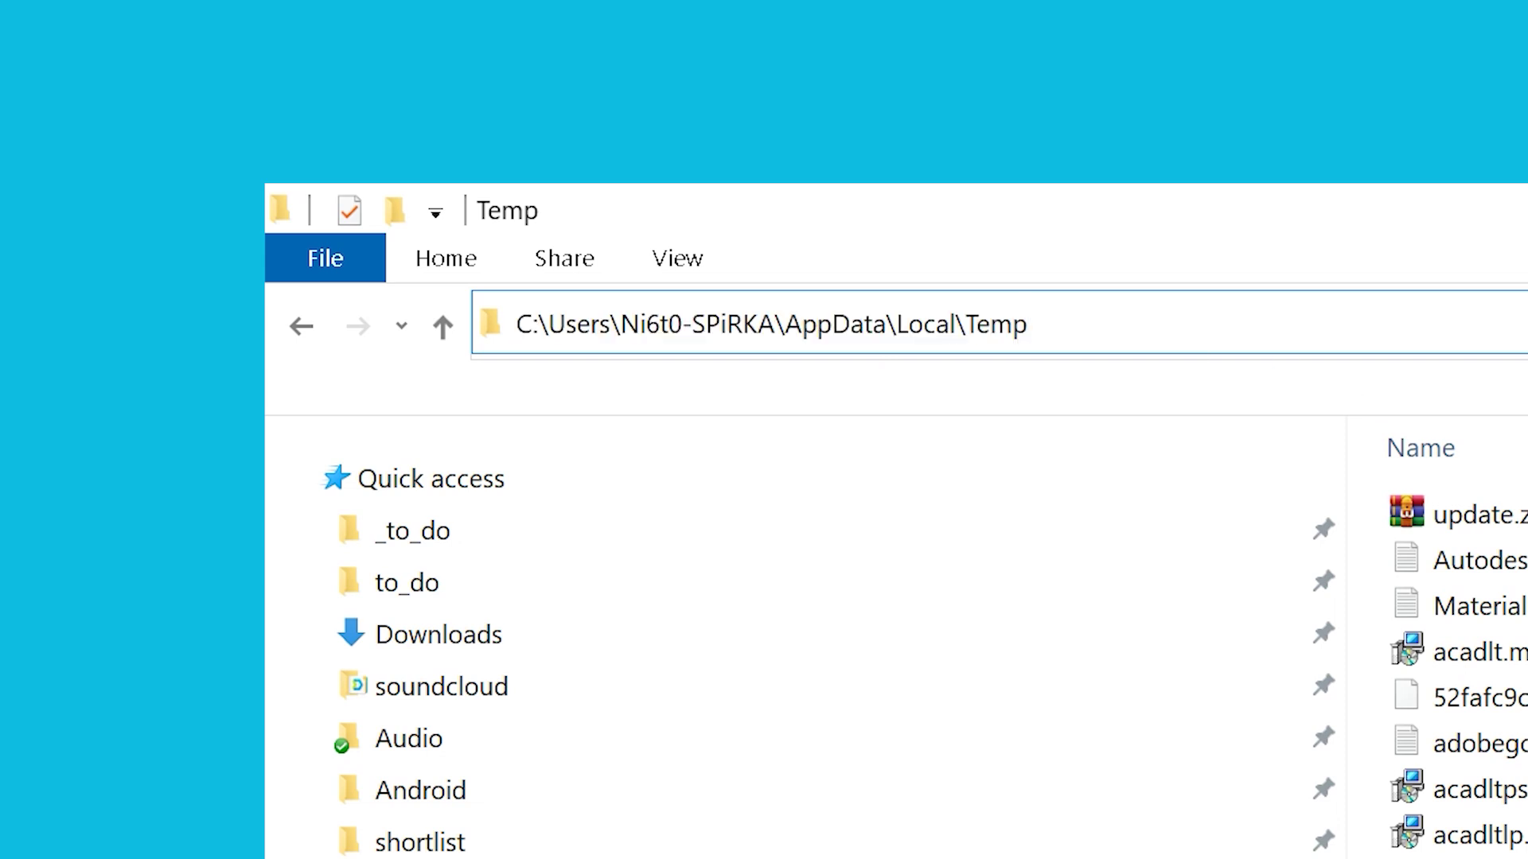
# Search the Temp folder for .sv$ autosave files and select regassdasa in the results
pyautogui.click(1527, 331)
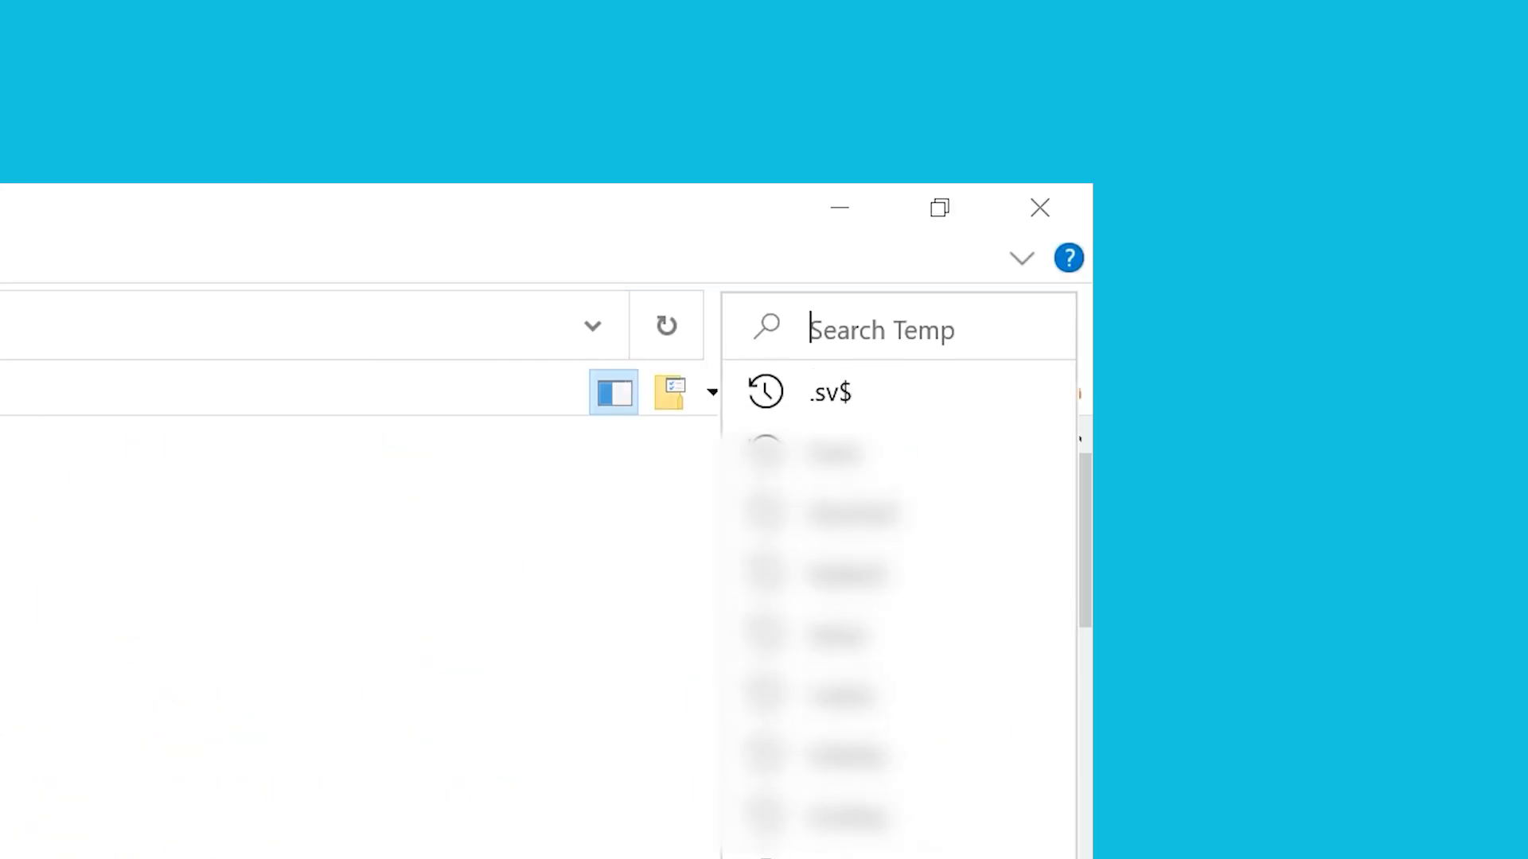
pyautogui.write('.')
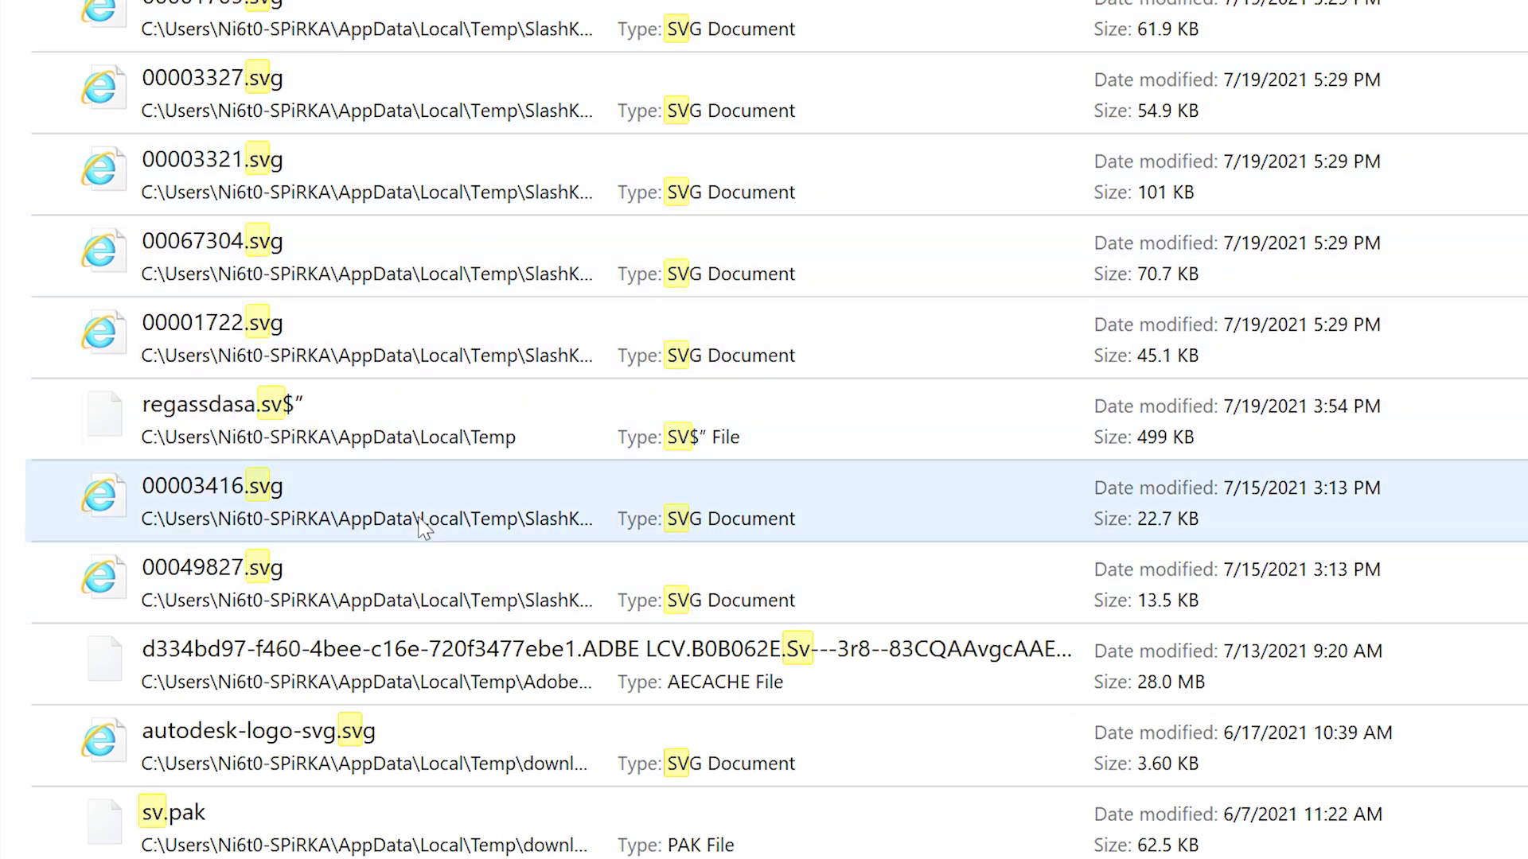
pyautogui.click(419, 428)
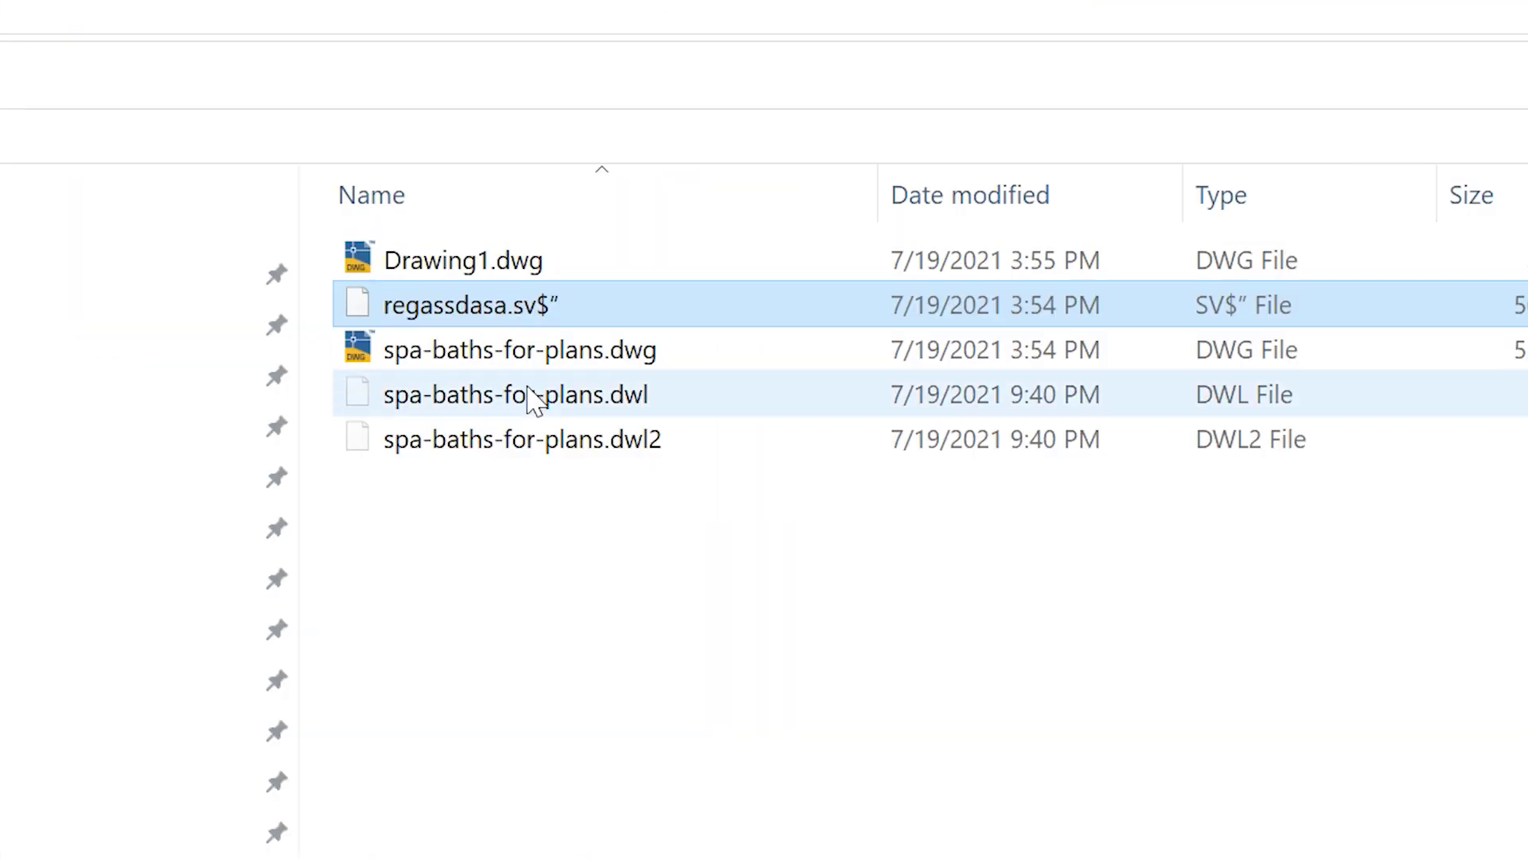
# Rename the regassdasa autosave file from .sv$ to regassdasa.dwg
pyautogui.press('F2')
pyautogui.press('Right')
pyautogui.press('Right')
pyautogui.hotkey('shift', 'End')
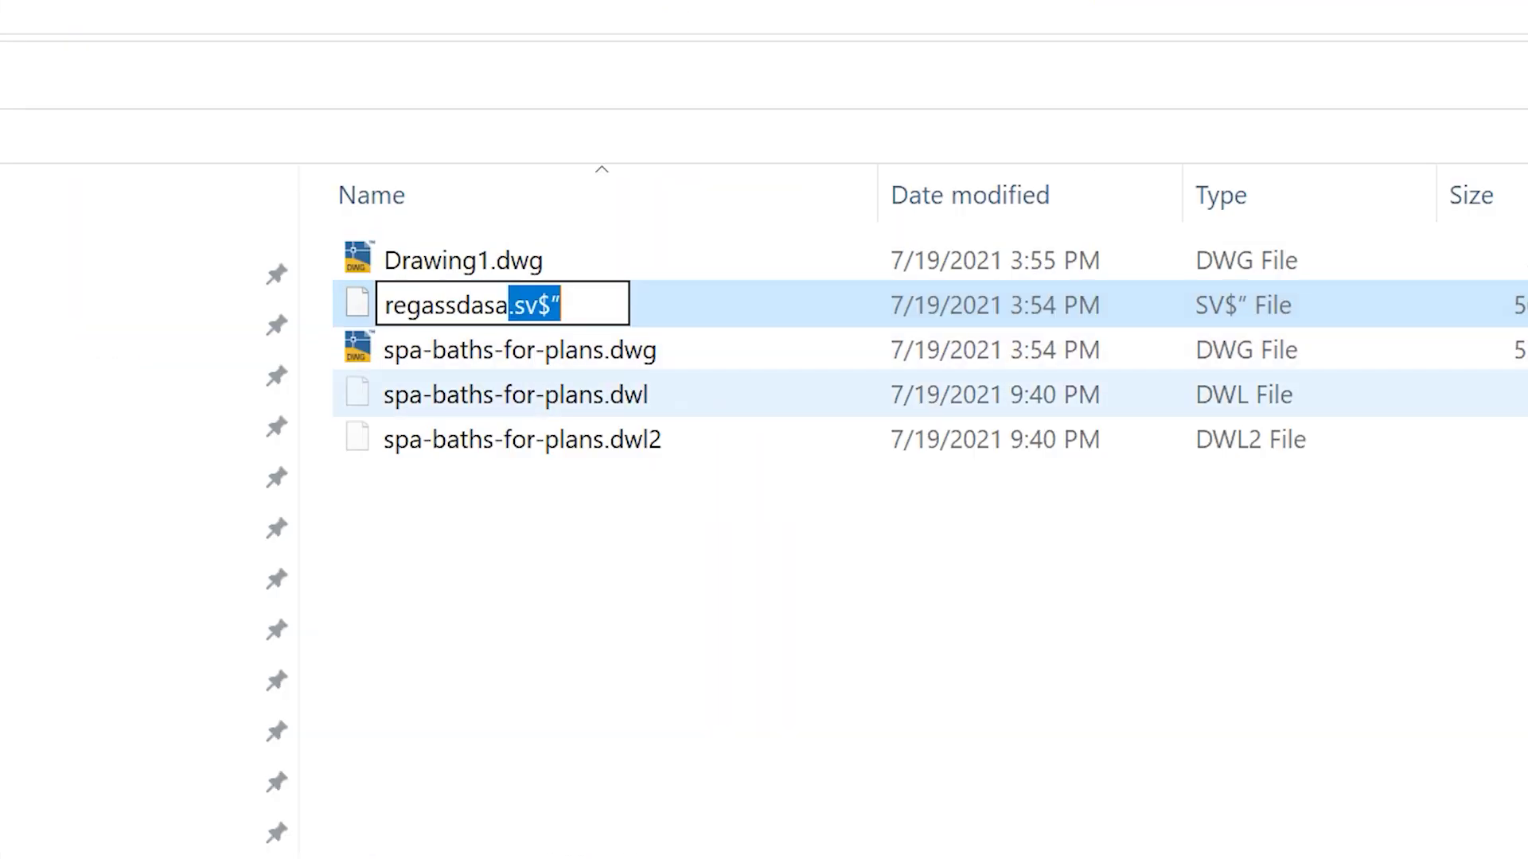
pyautogui.press('BackSpace')
pyautogui.write('dwg')
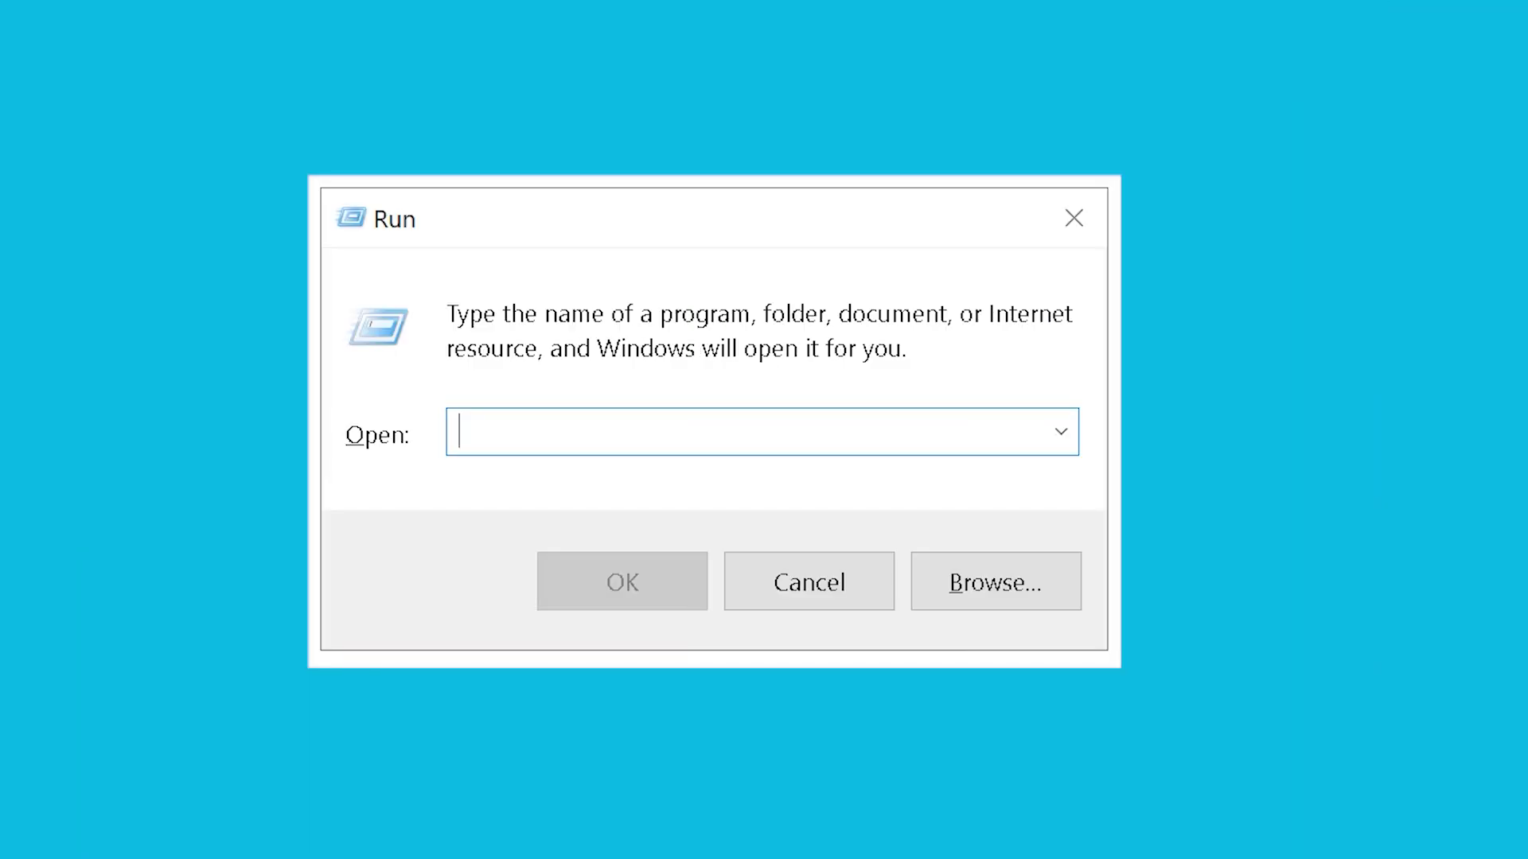
# Open %temp%, search it for .as$ autosave files, and select AS-01.dwg in the results
pyautogui.write('%temp')
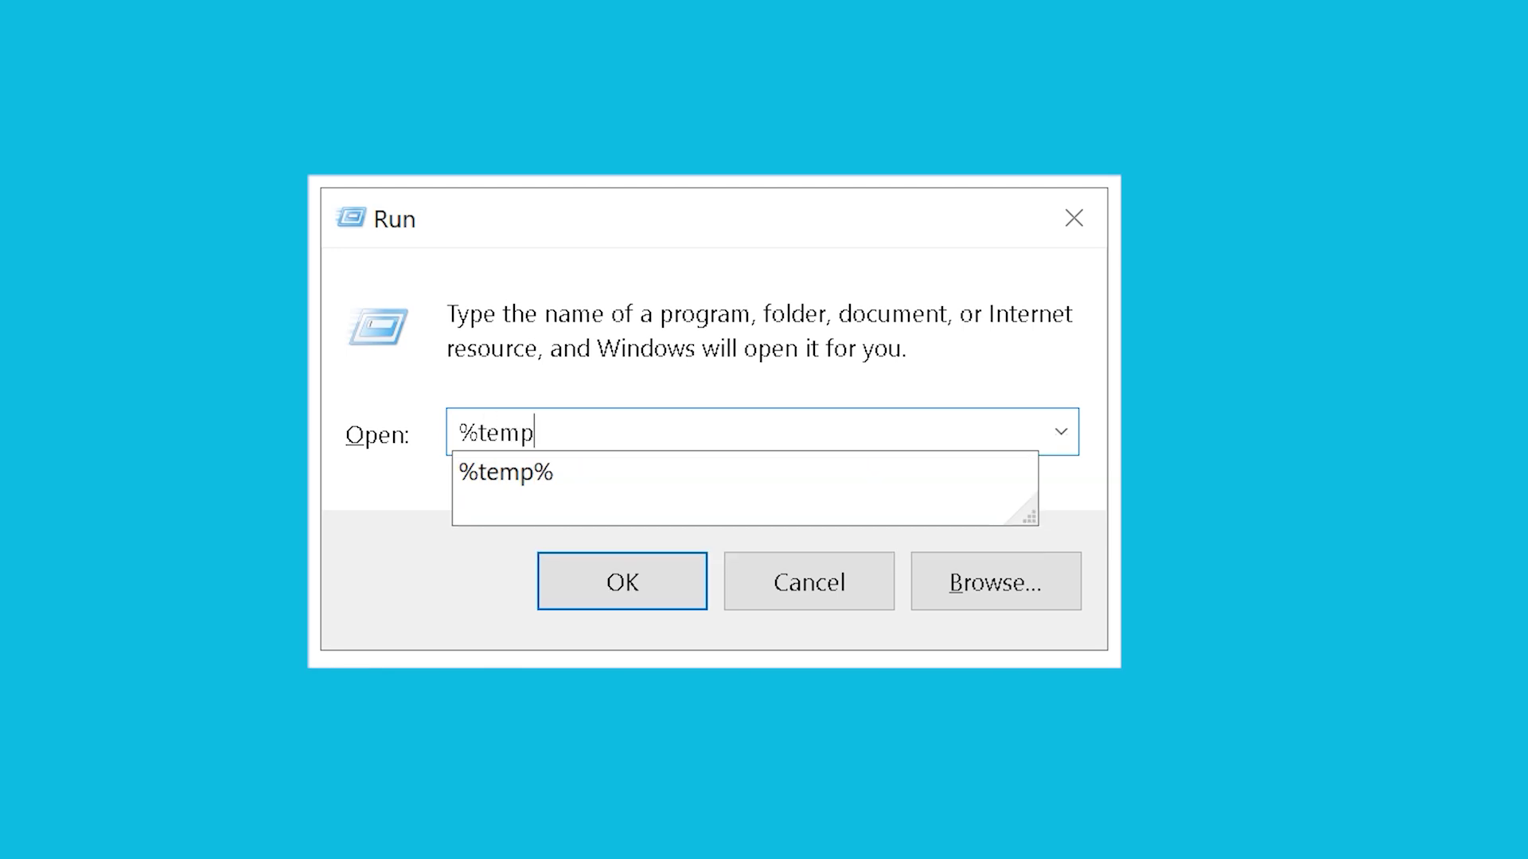
pyautogui.press('Escape')
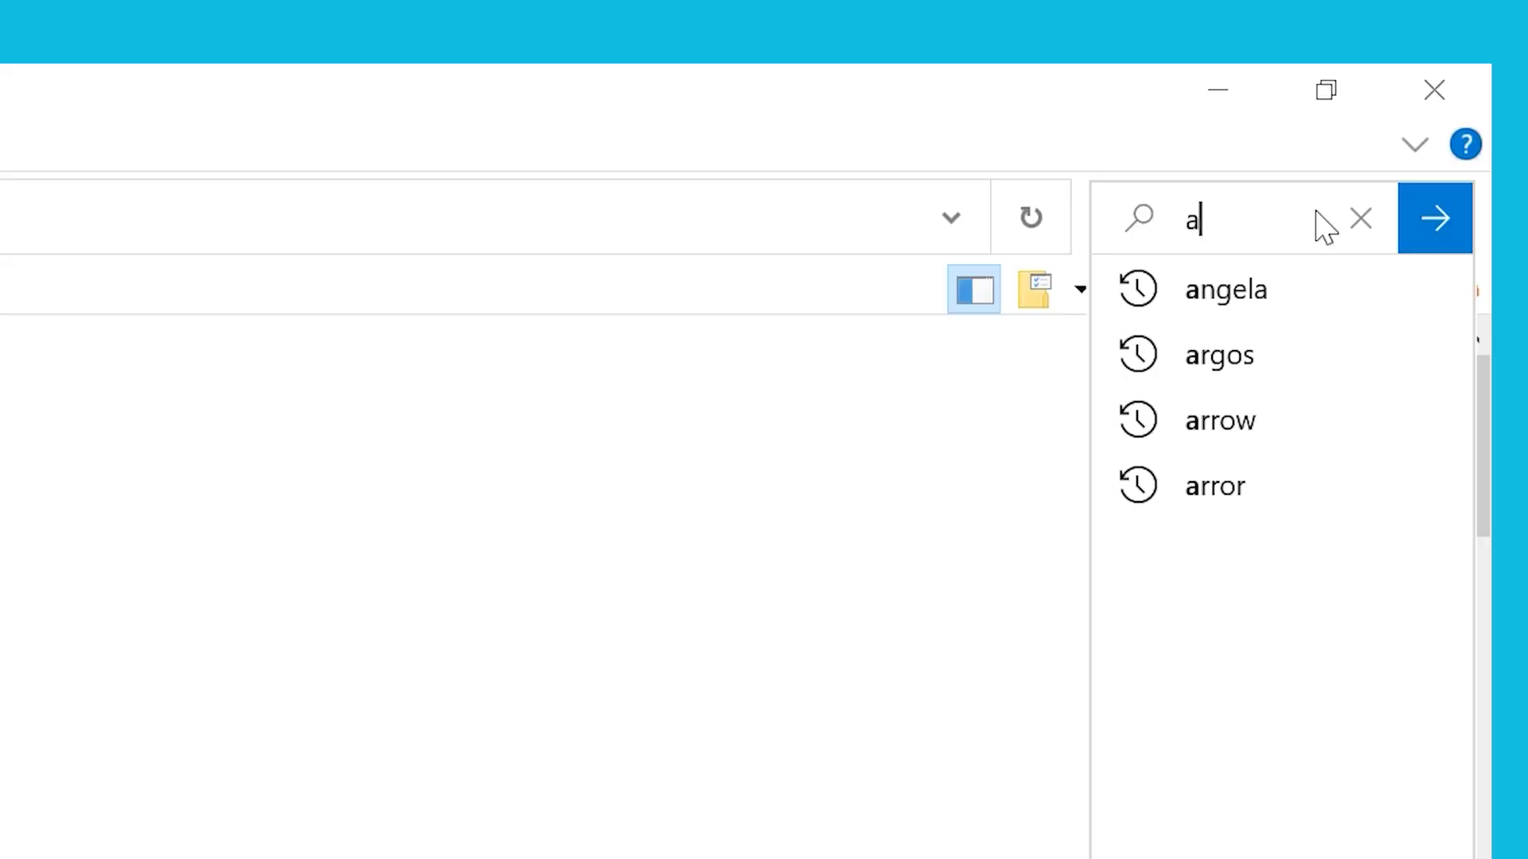
pyautogui.write('s$')
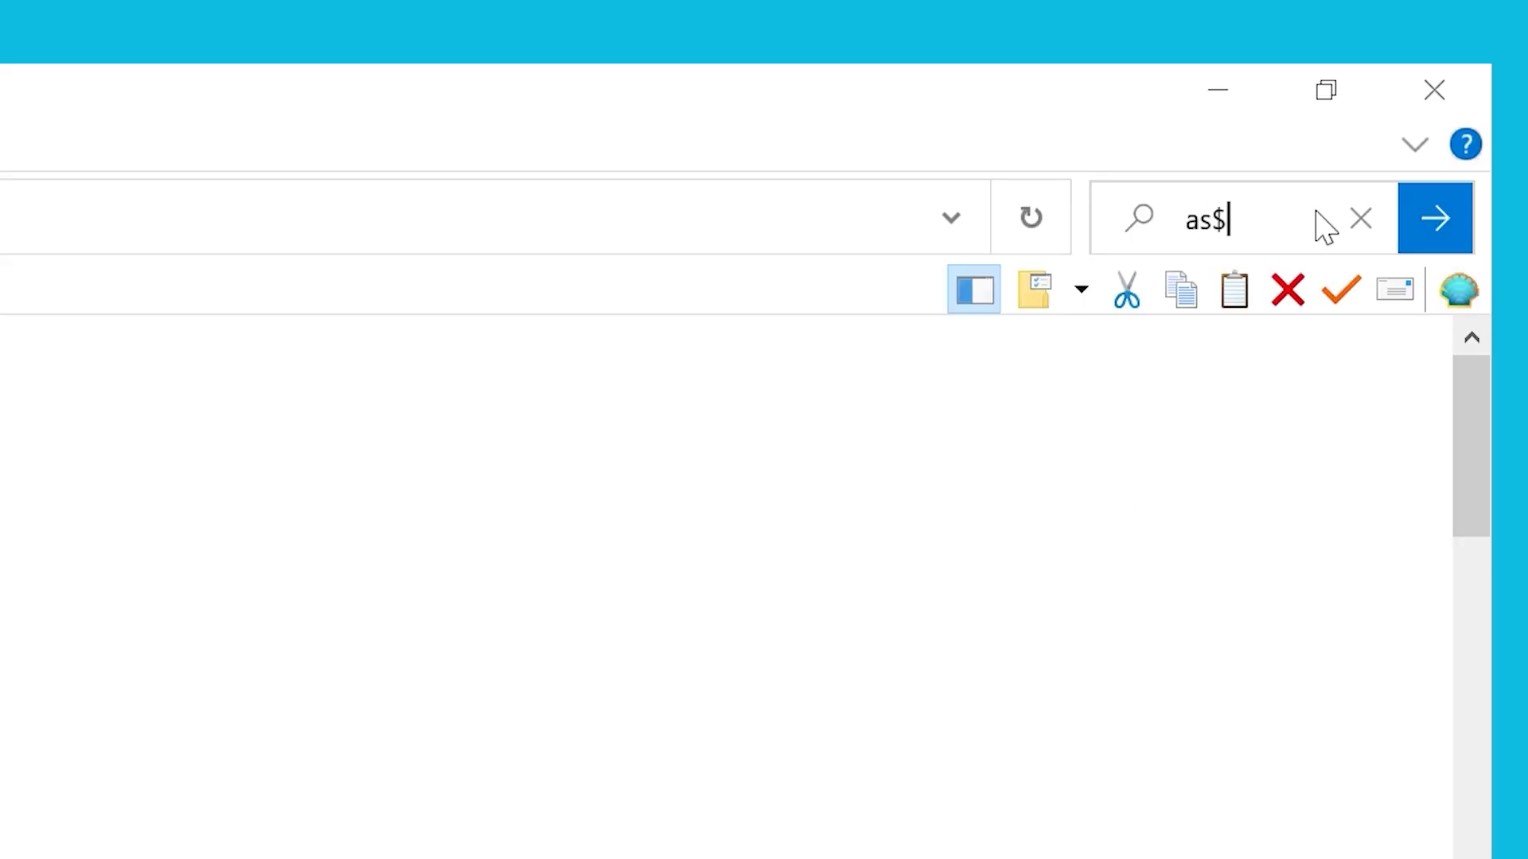
pyautogui.write('.')
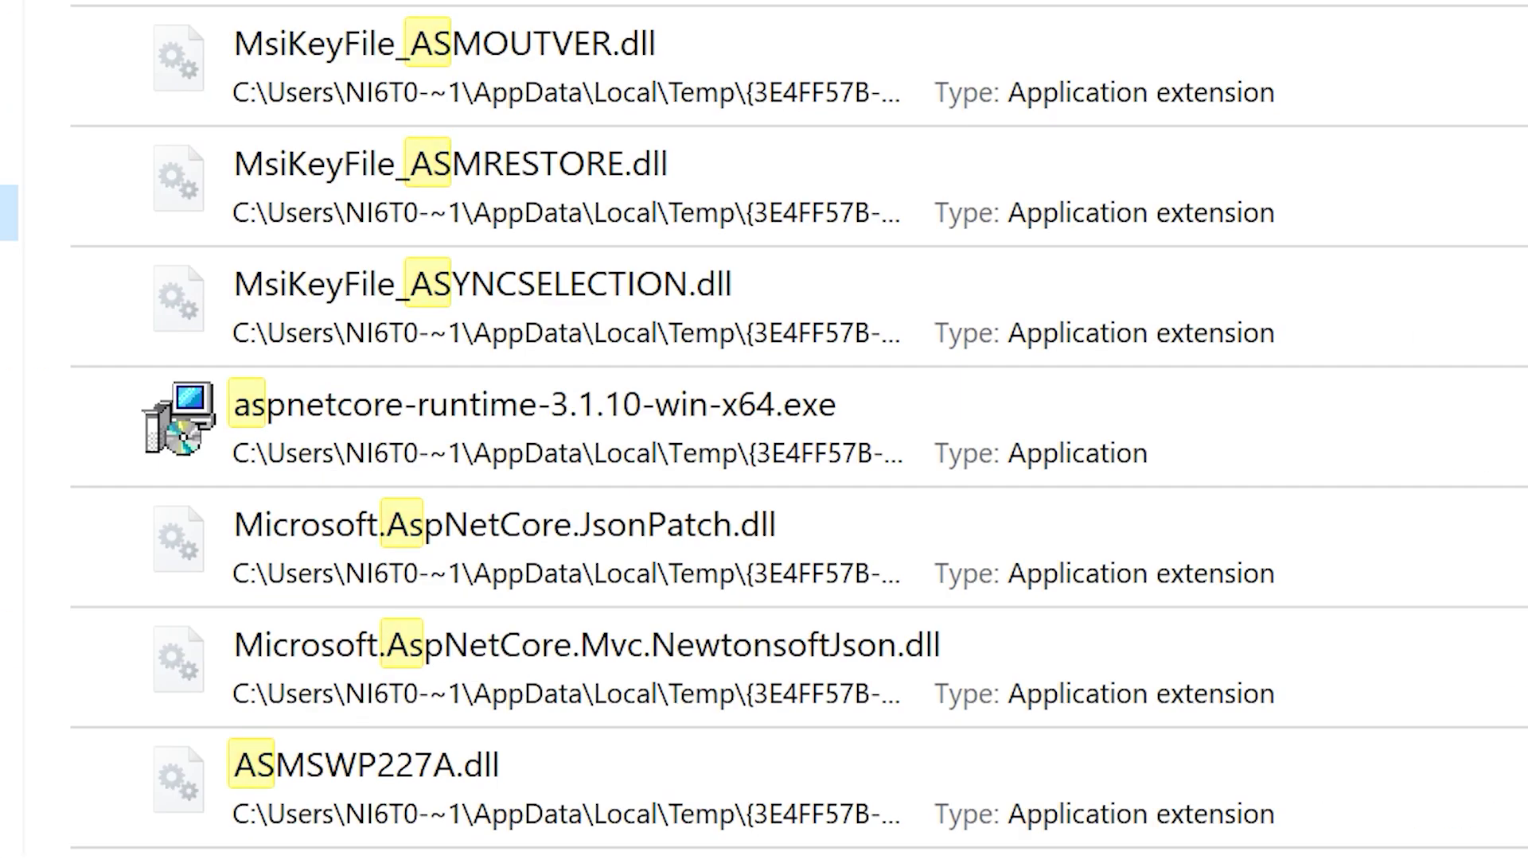
pyautogui.scroll(-3, 899, 330)
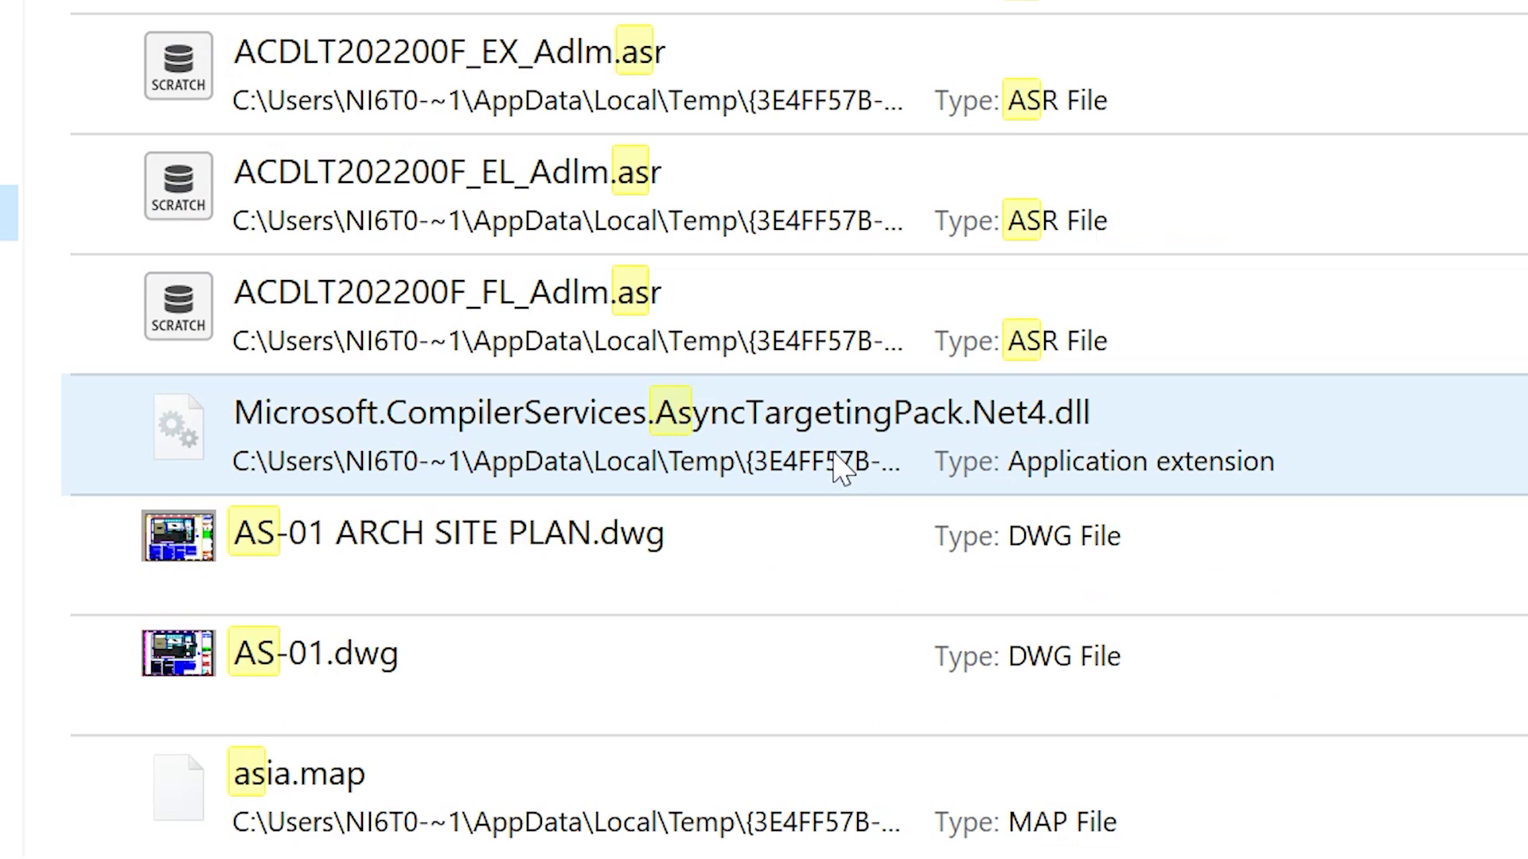
pyautogui.click(546, 675)
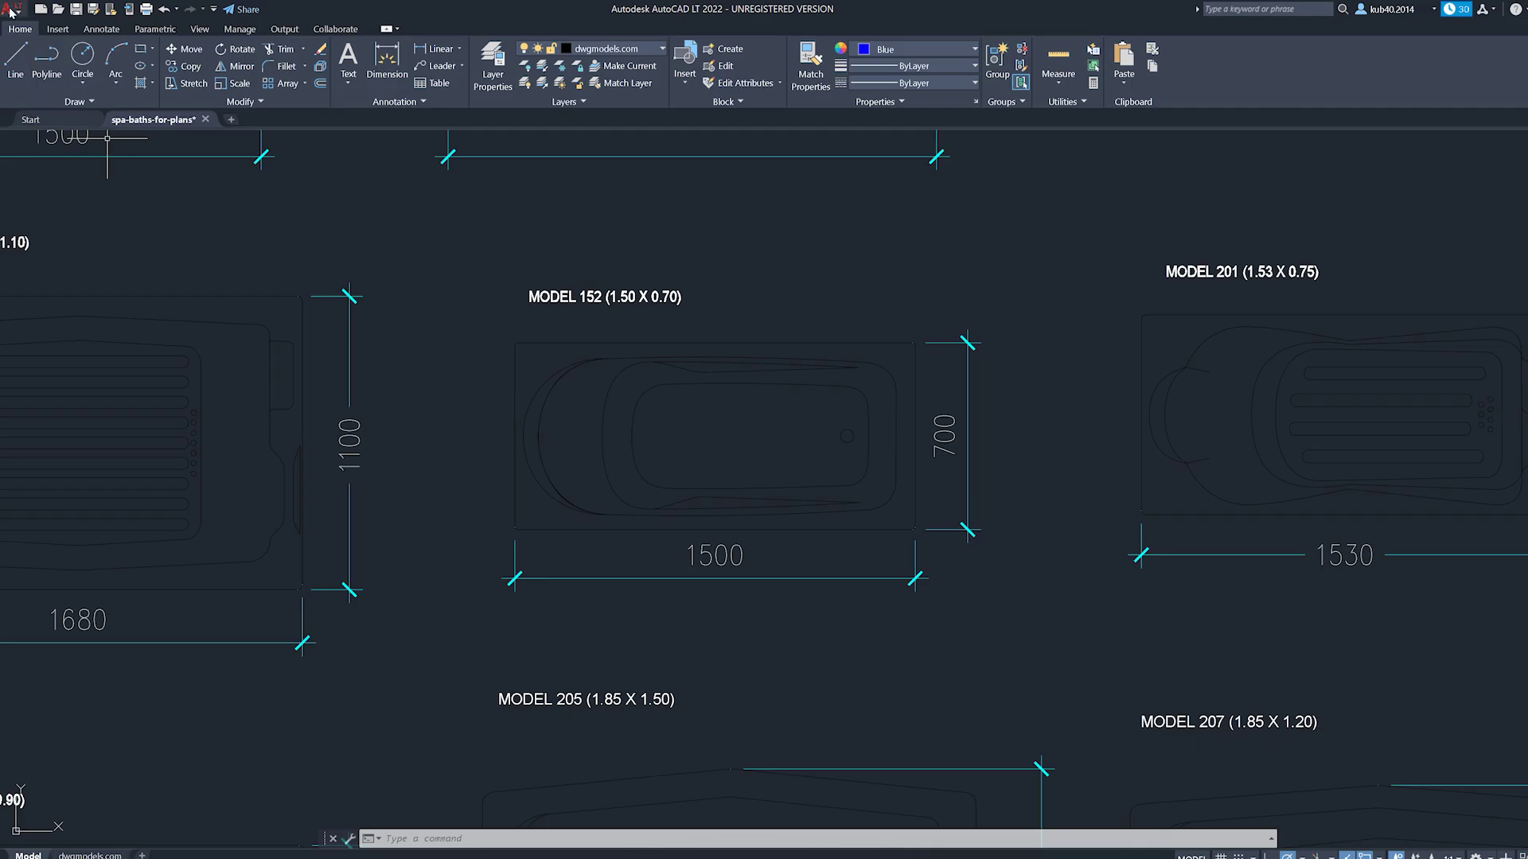
# Run Drawing Utilities > Recover on AS-01 ARCH SITE PLAN.dwg from the Autocad folder
pyautogui.click(12, 9)
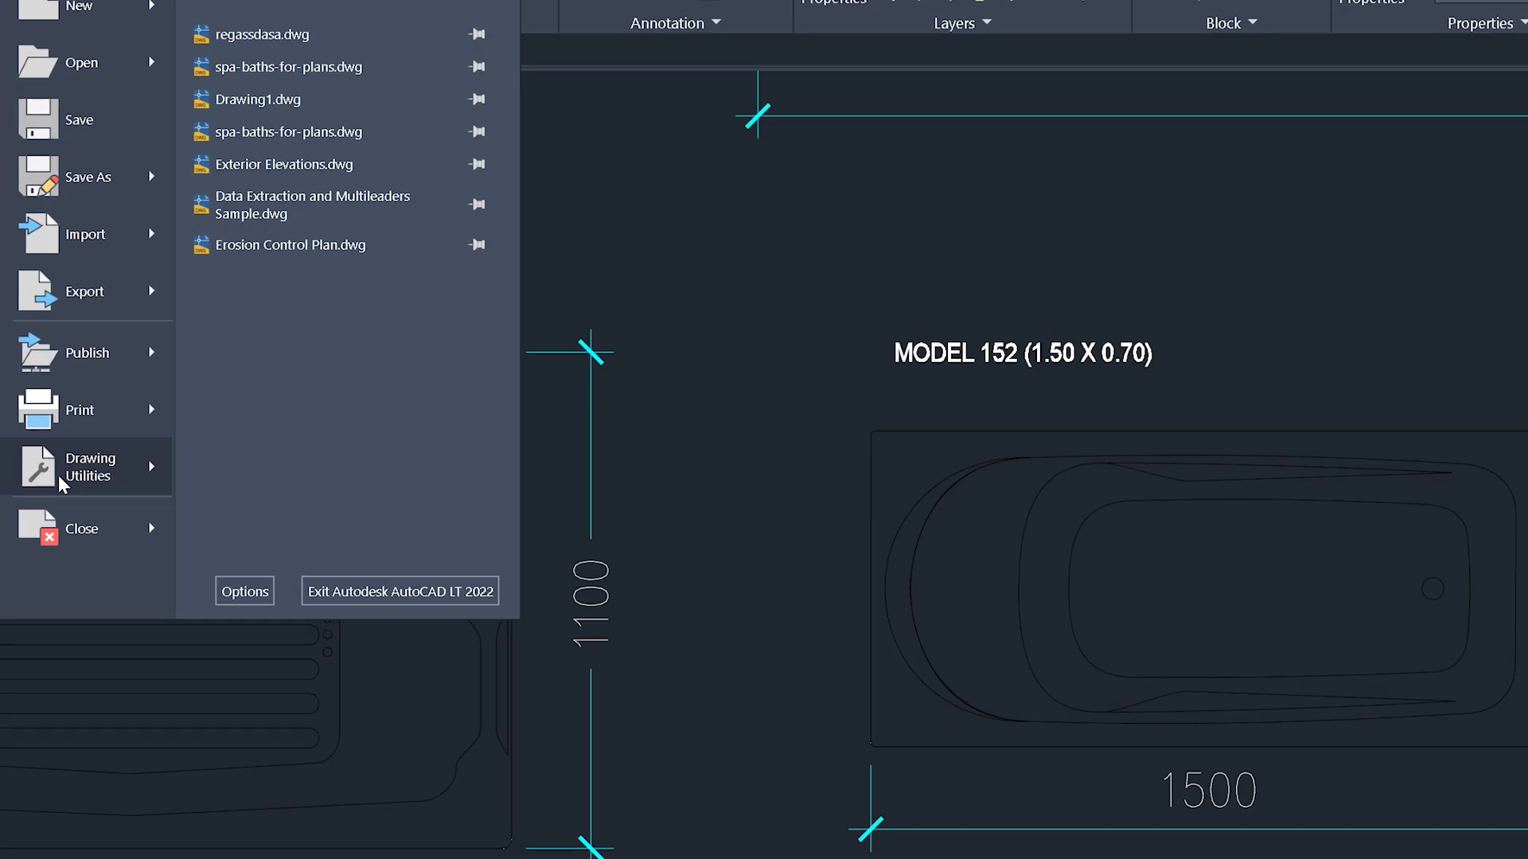
pyautogui.moveTo(52, 363)
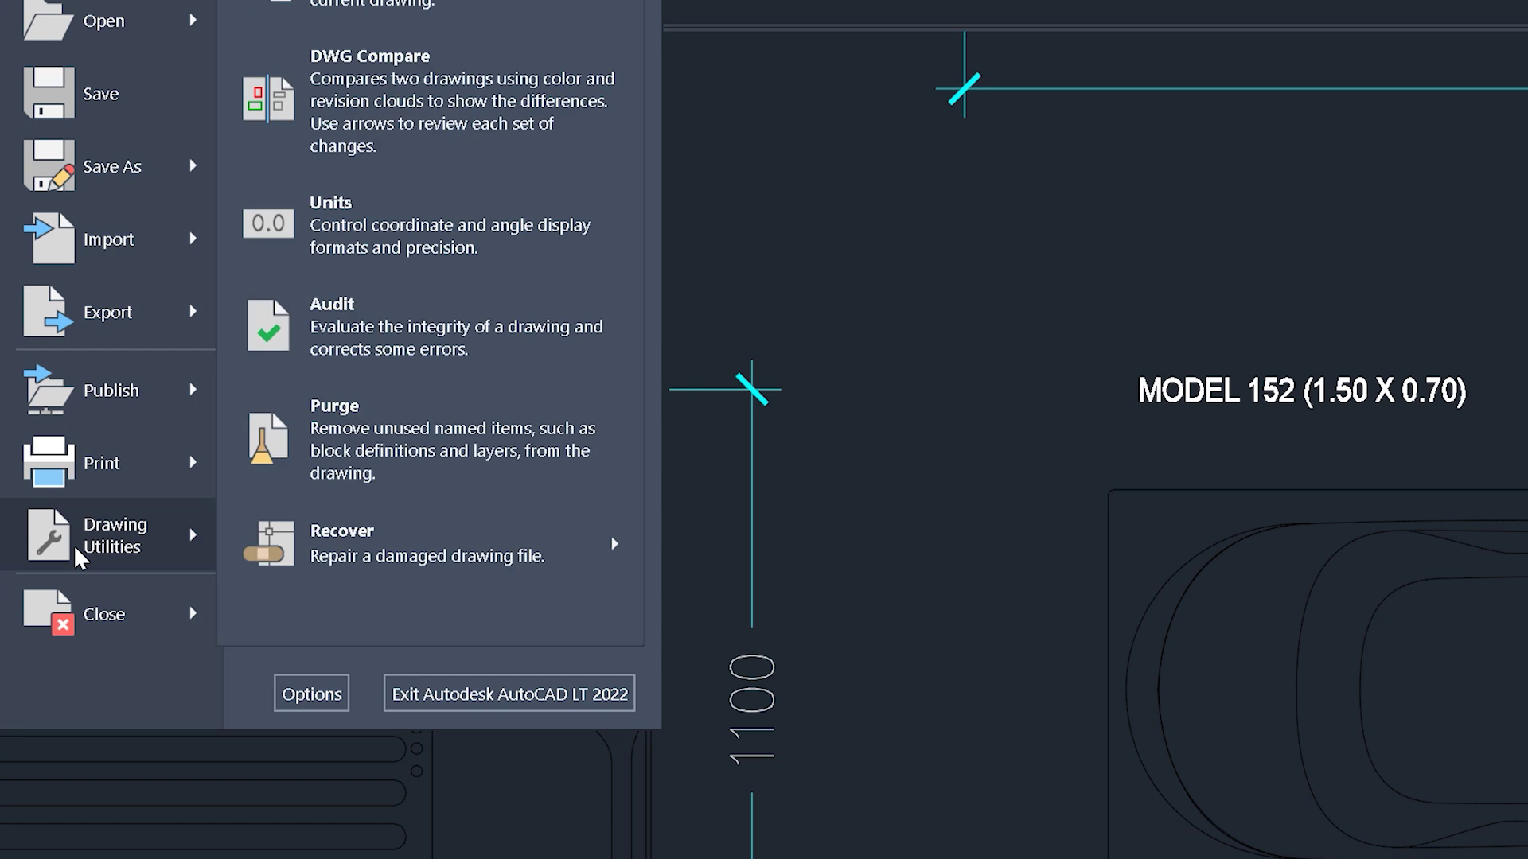
pyautogui.moveTo(450, 575)
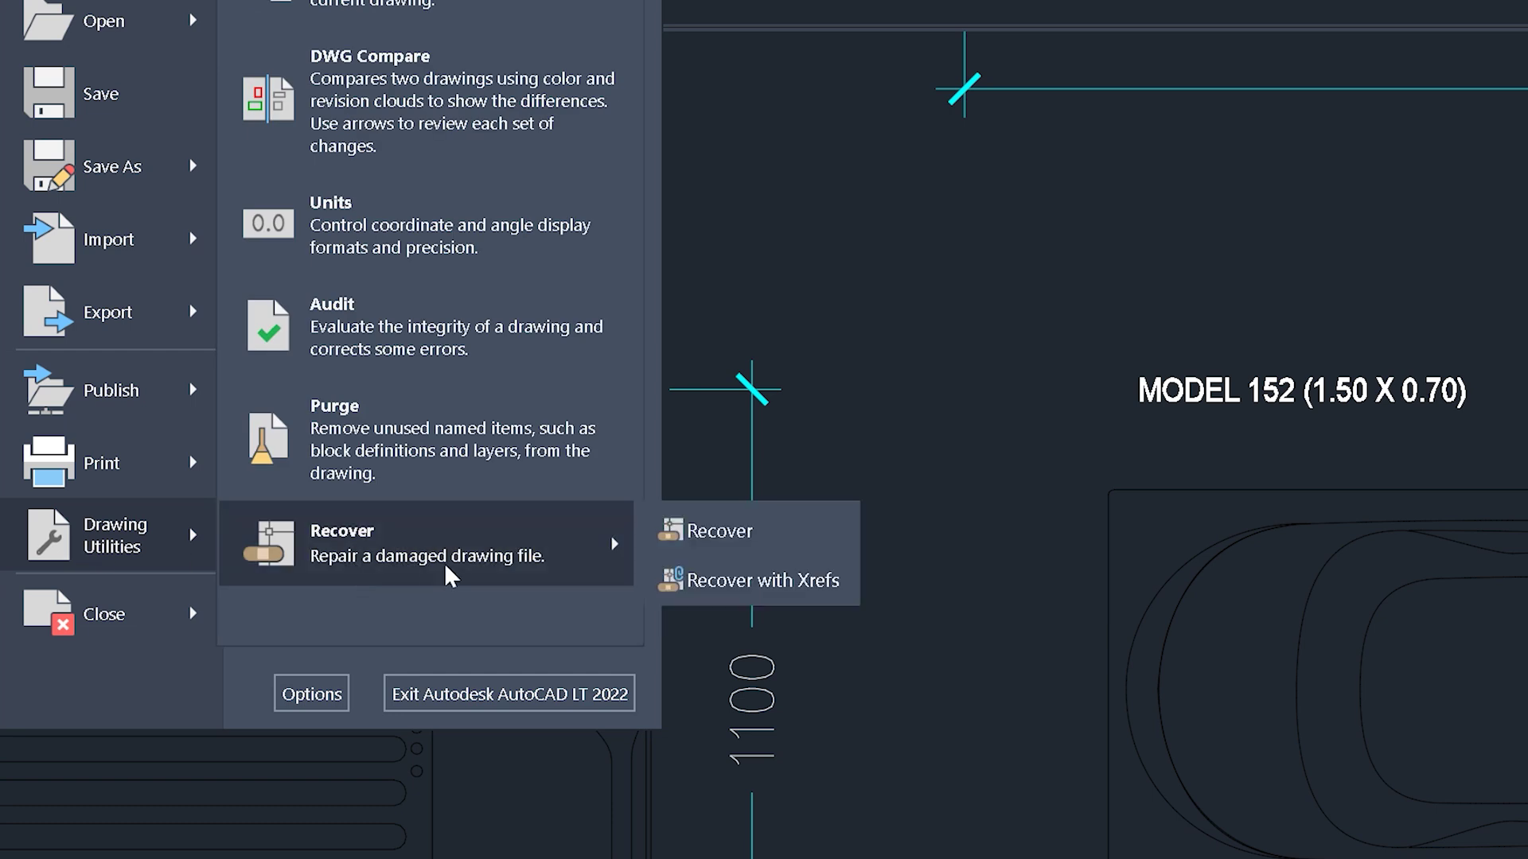
pyautogui.click(682, 539)
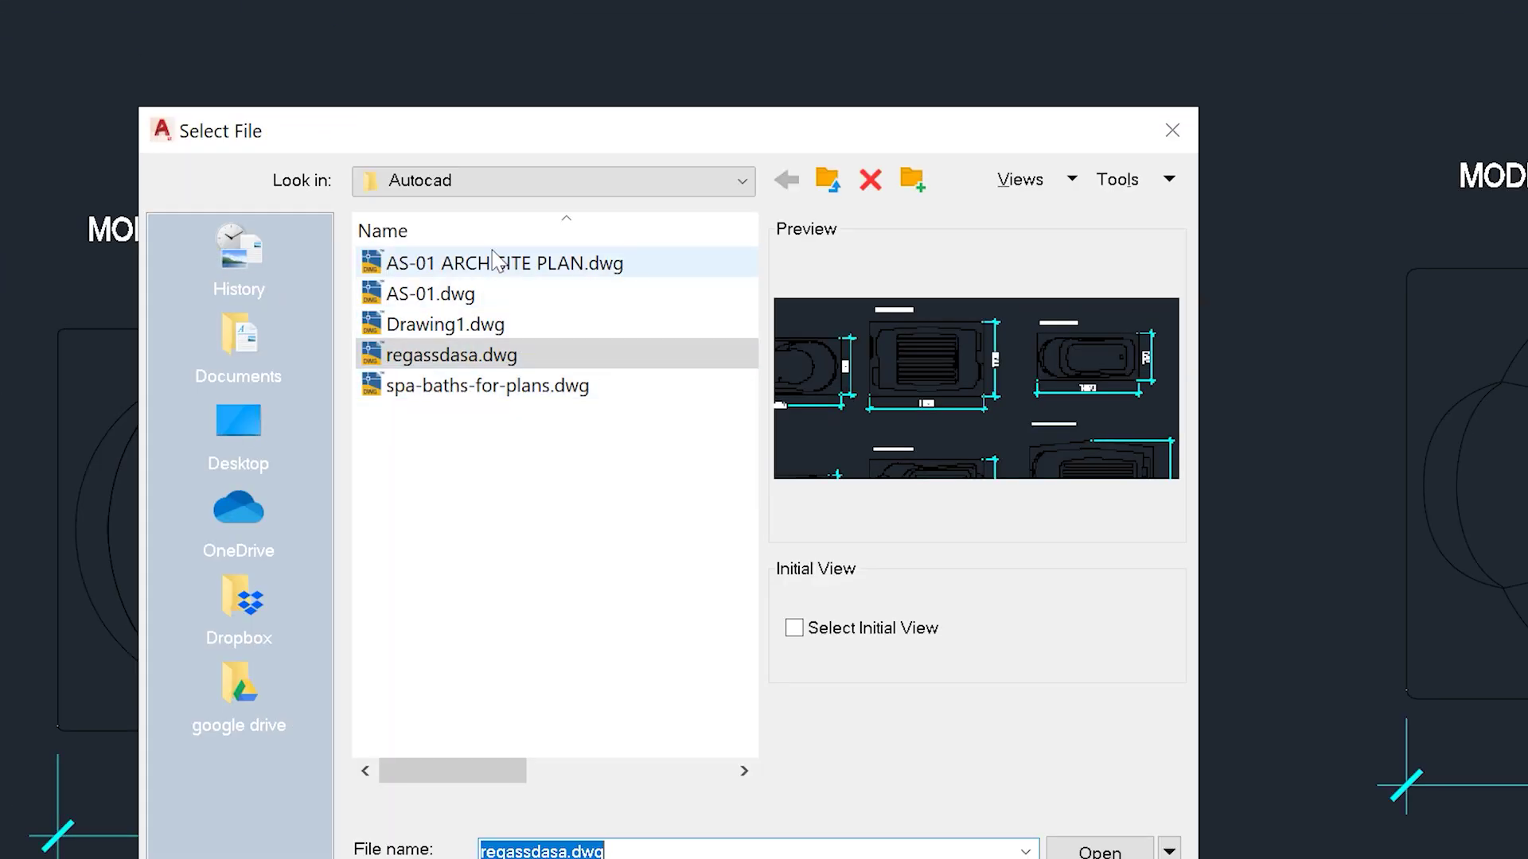
pyautogui.click(493, 261)
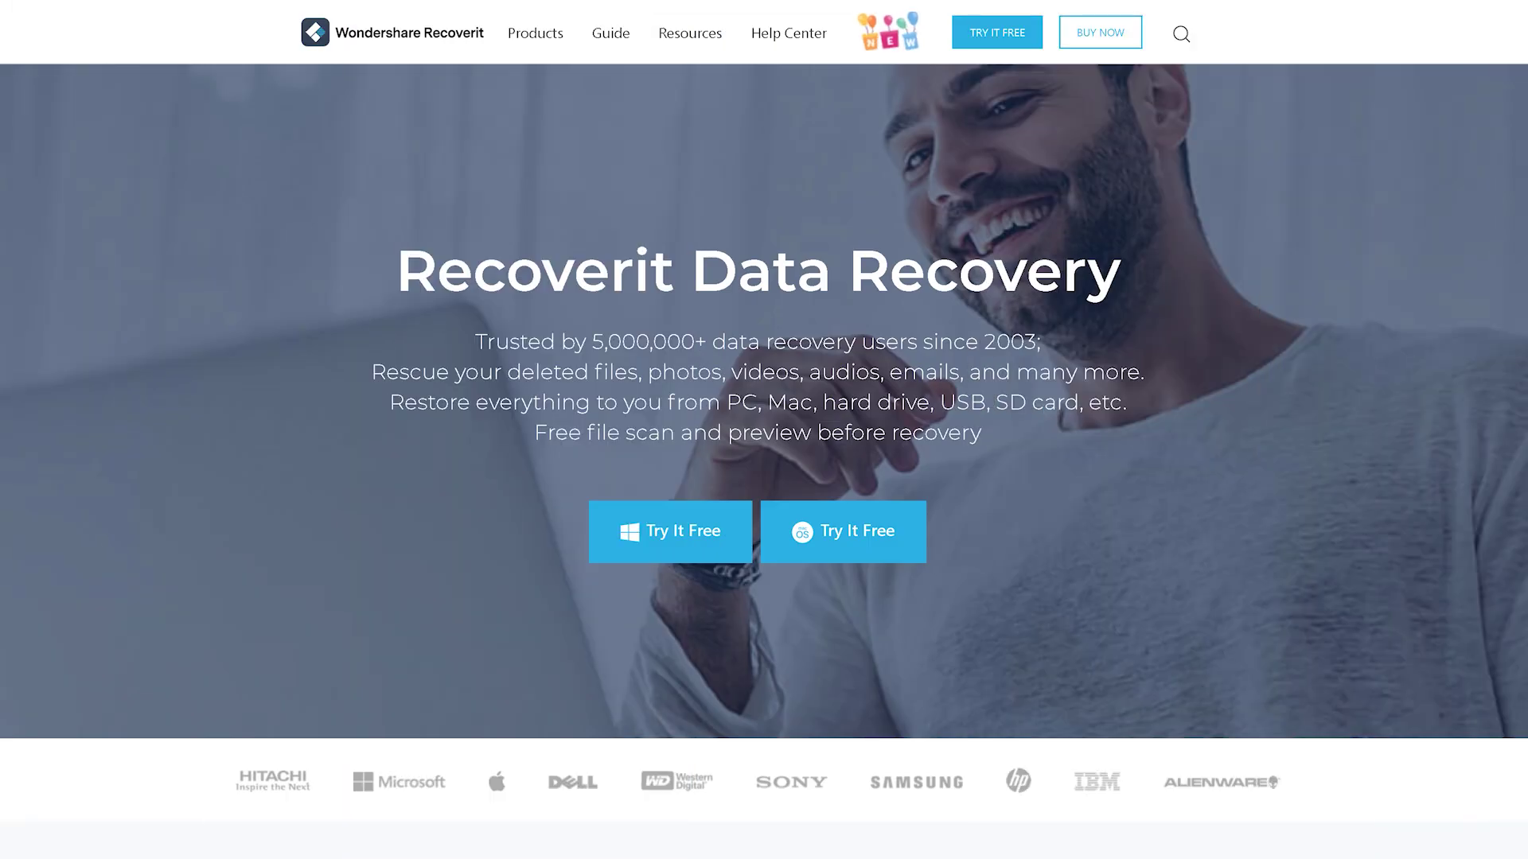
pyautogui.scroll(-7, 764, 430)
pyautogui.scroll(-3, 764, 429)
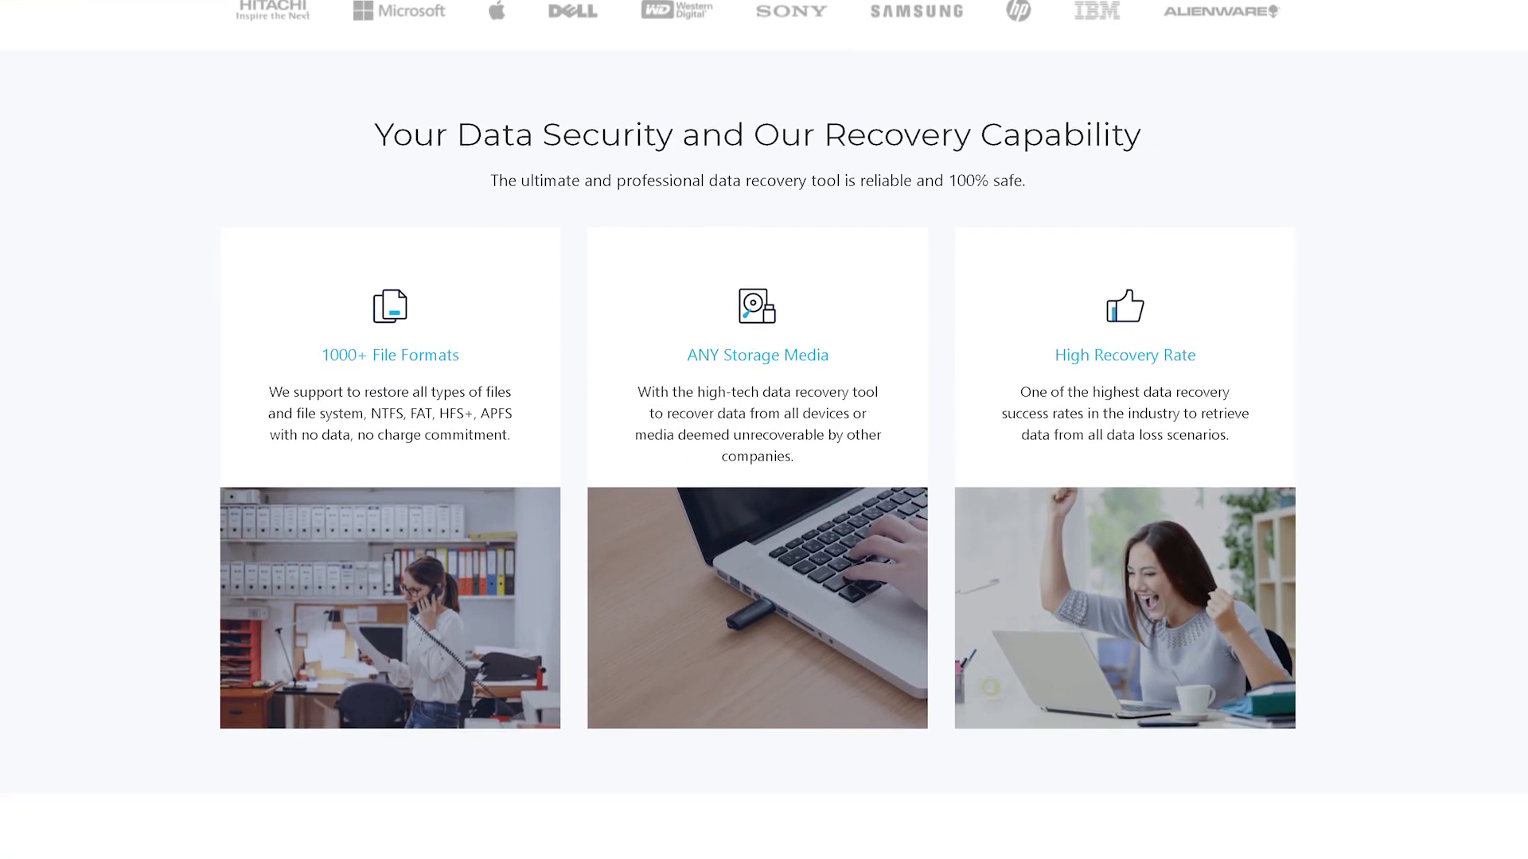
pyautogui.scroll(-9, 764, 430)
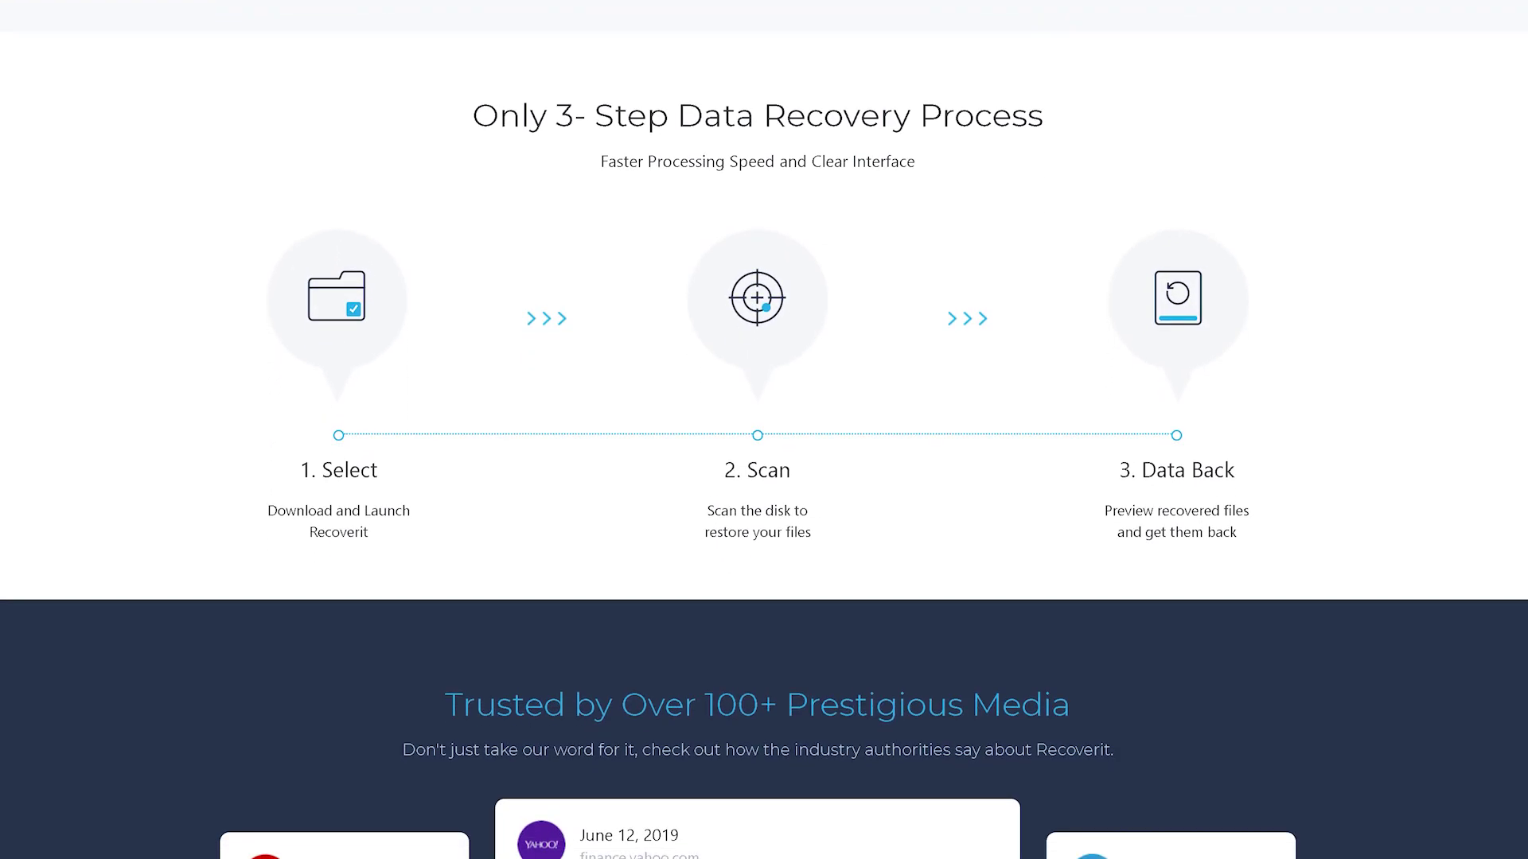
pyautogui.scroll(-8, 763, 430)
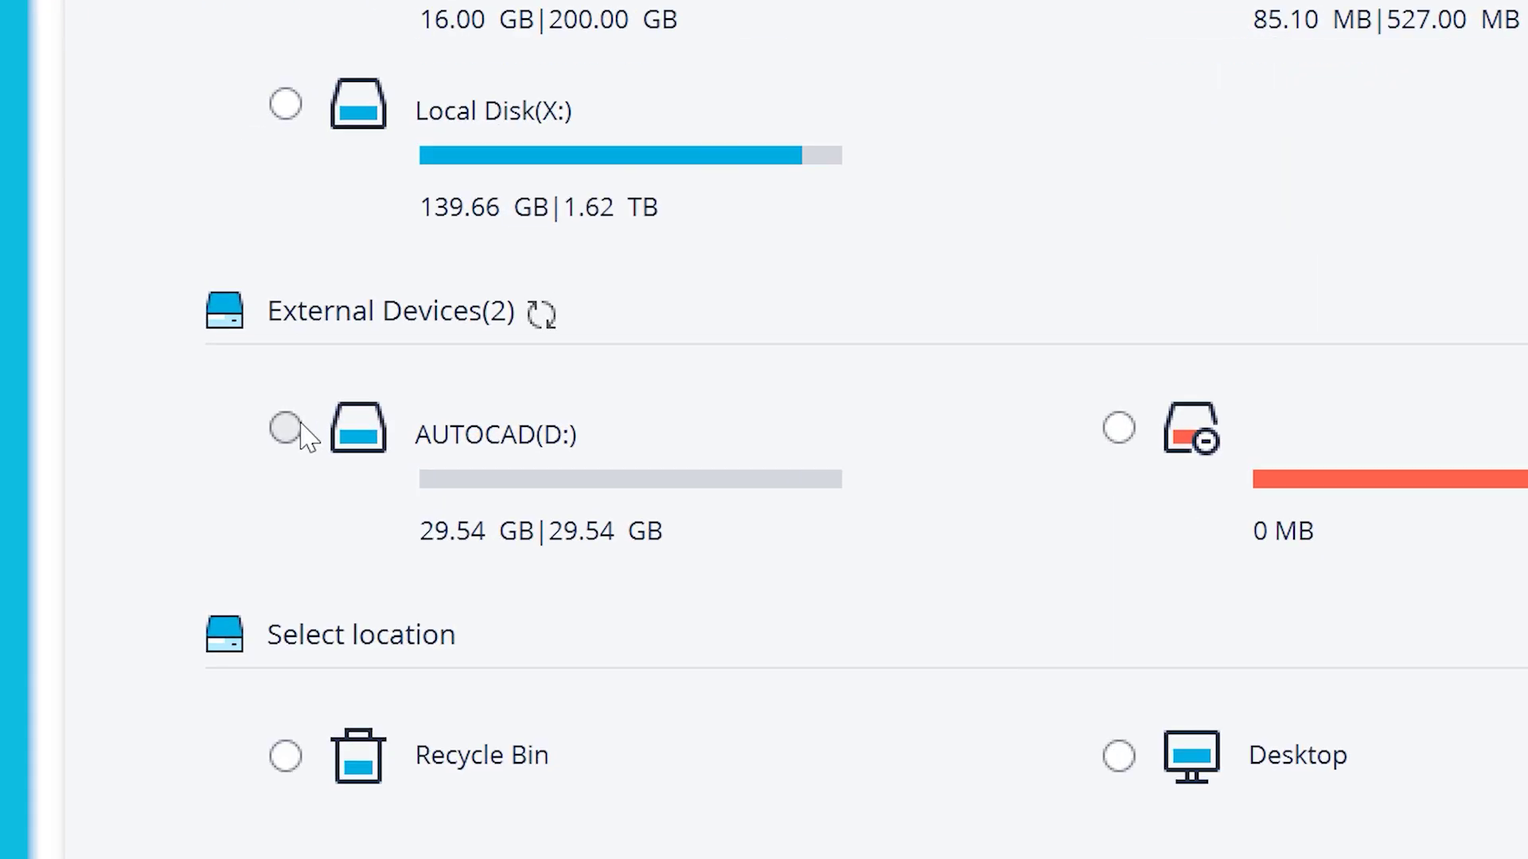
# Select the AUTOCAD (D:) drive under External Devices and start the scan
pyautogui.click(359, 436)
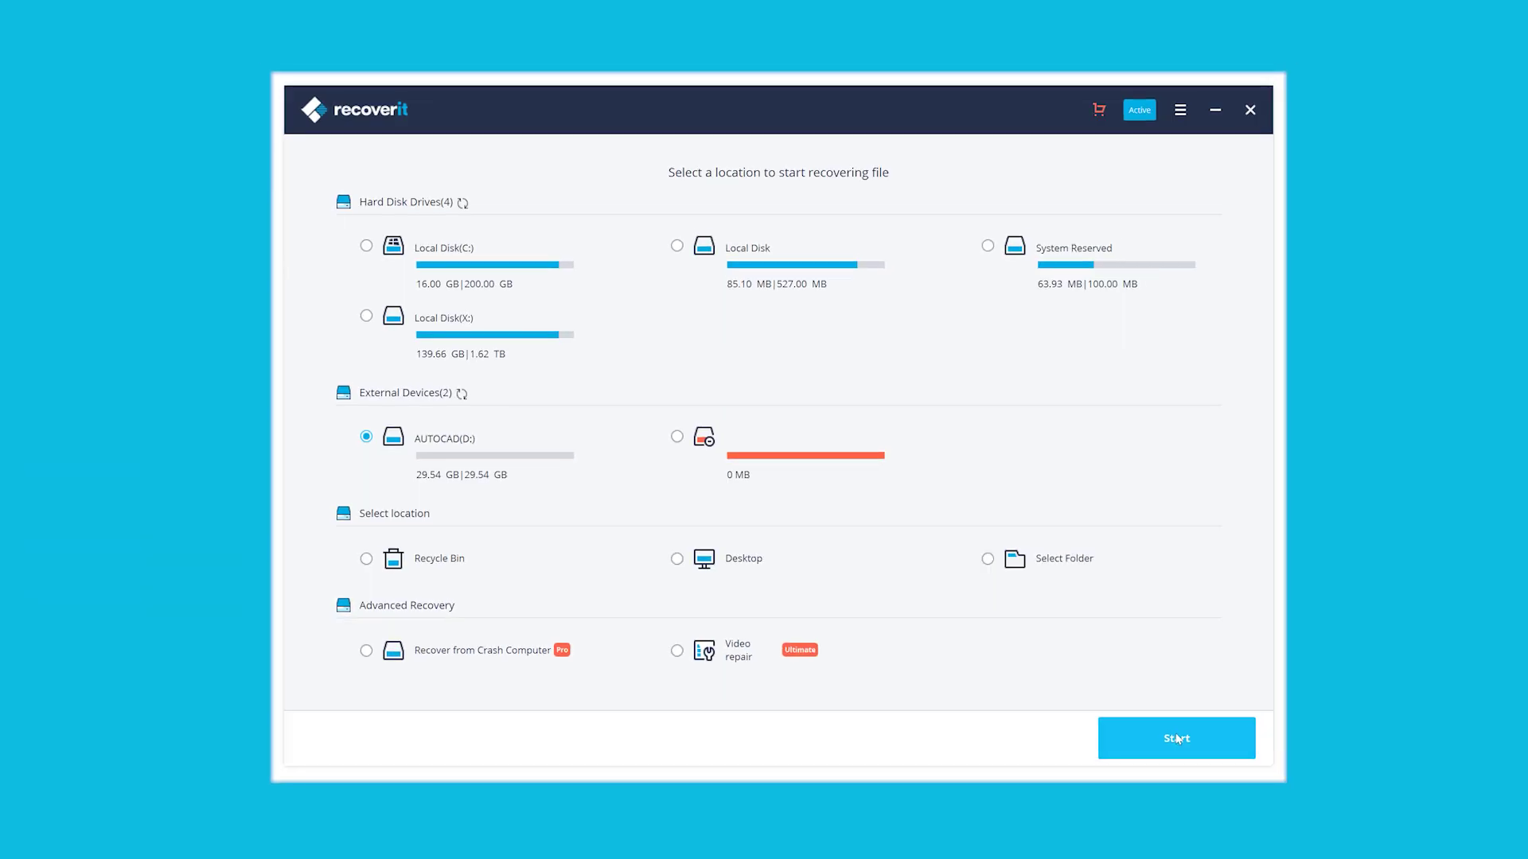
pyautogui.click(1177, 739)
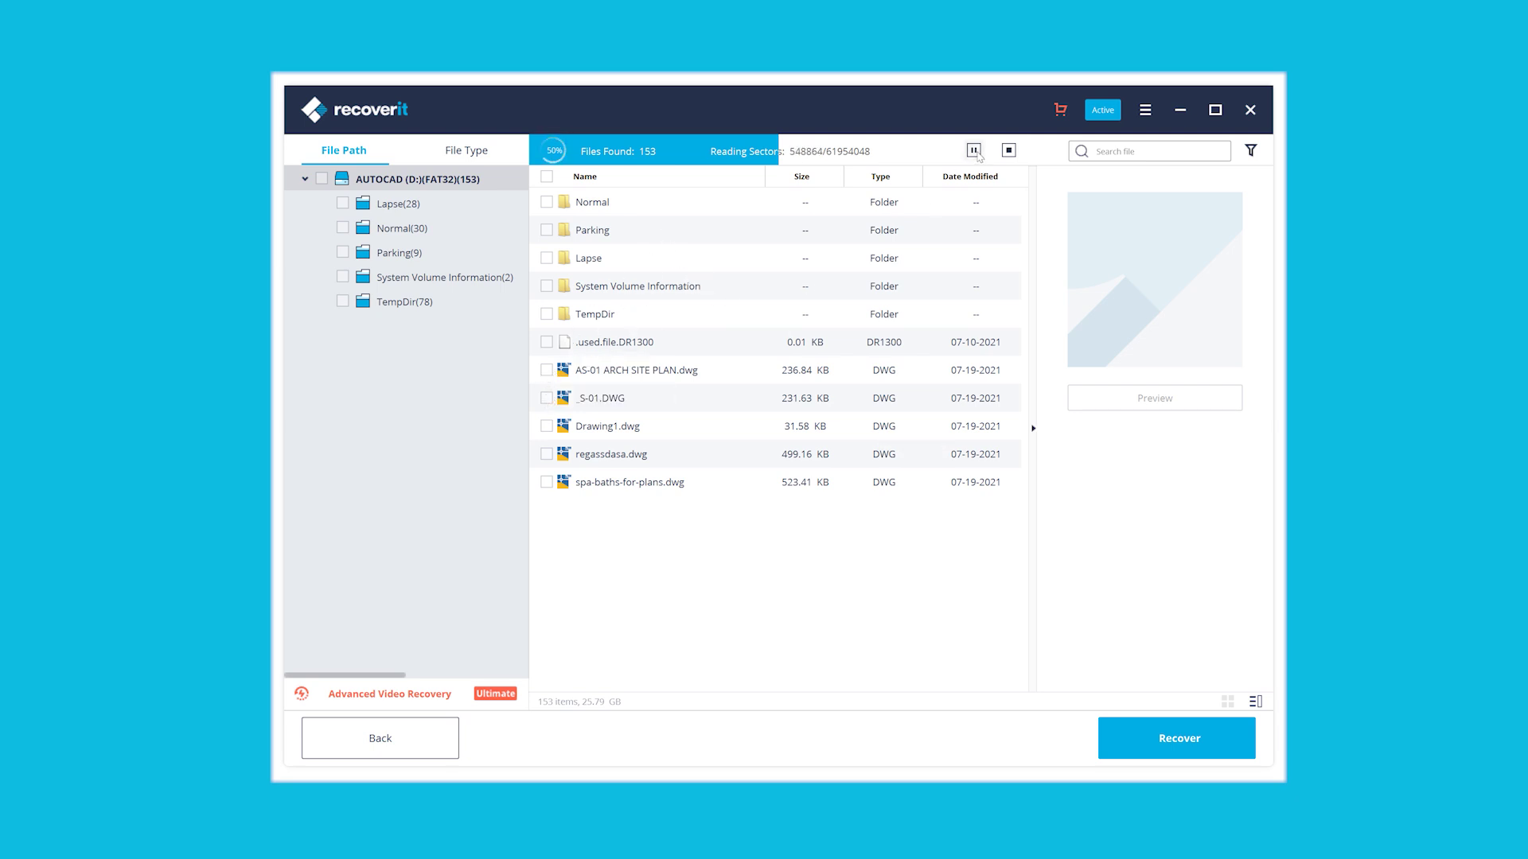
# Stop the scan, tick the DWGs including AS-01 ARCH SITE PLAN, _S-01, Drawing1, spa-baths-for-plans, and recover them
pyautogui.click(1008, 151)
pyautogui.click(546, 370)
pyautogui.click(546, 371)
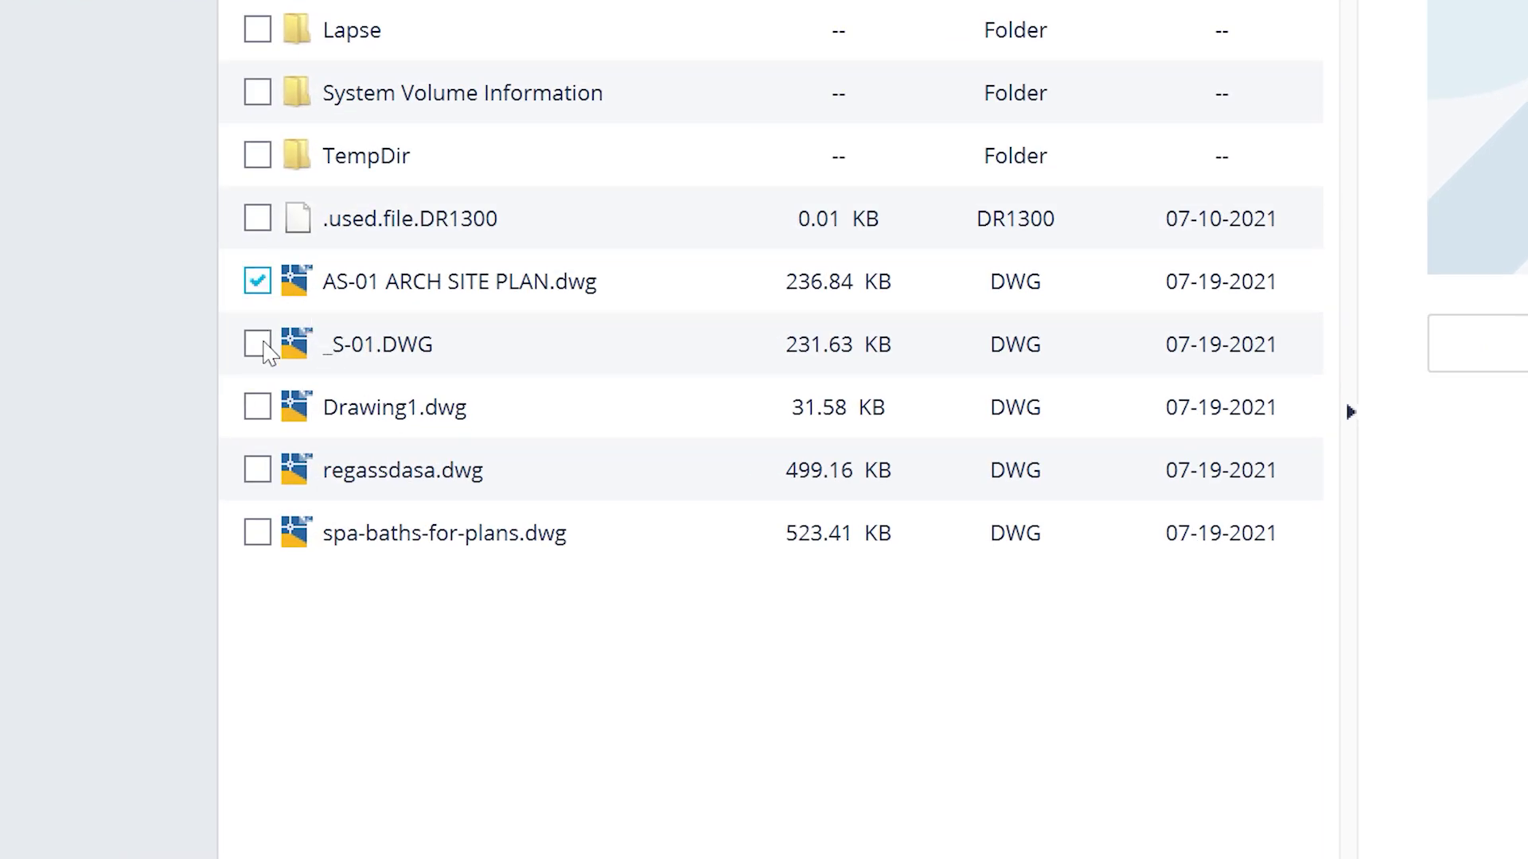
pyautogui.click(259, 408)
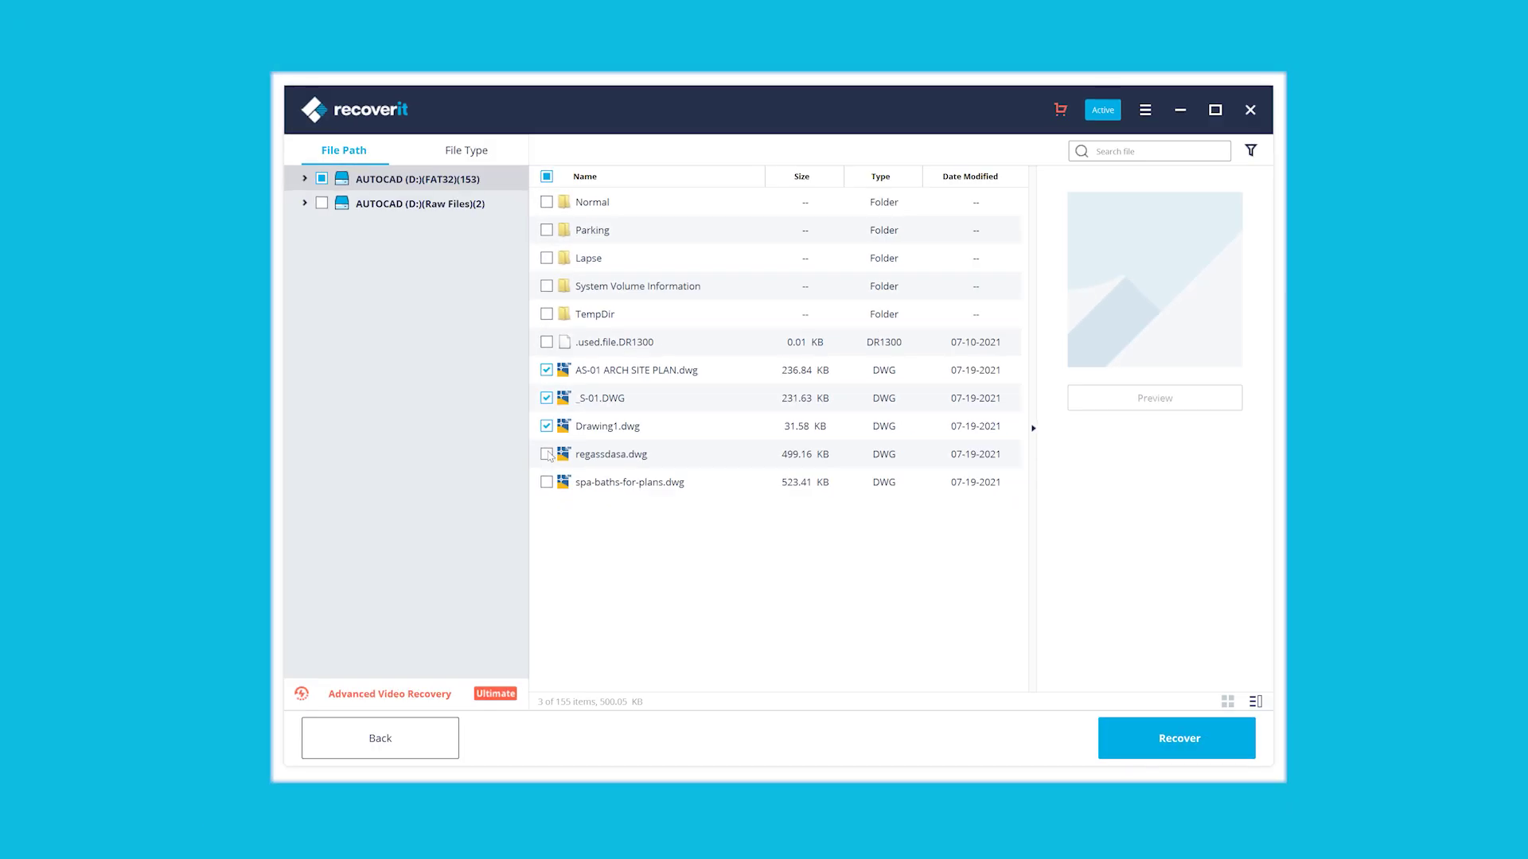
pyautogui.click(547, 483)
pyautogui.click(1178, 739)
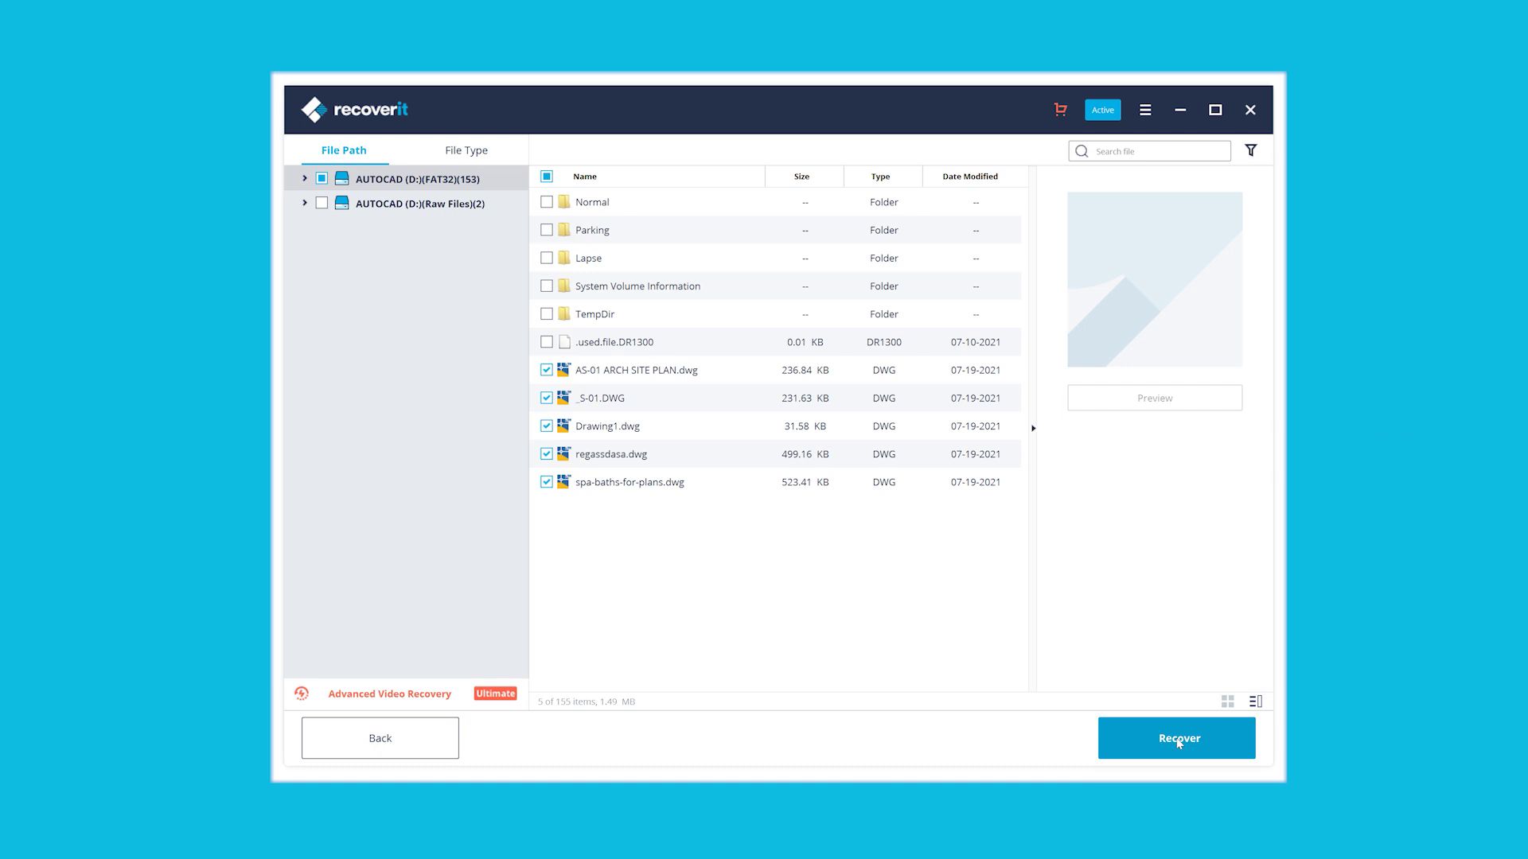